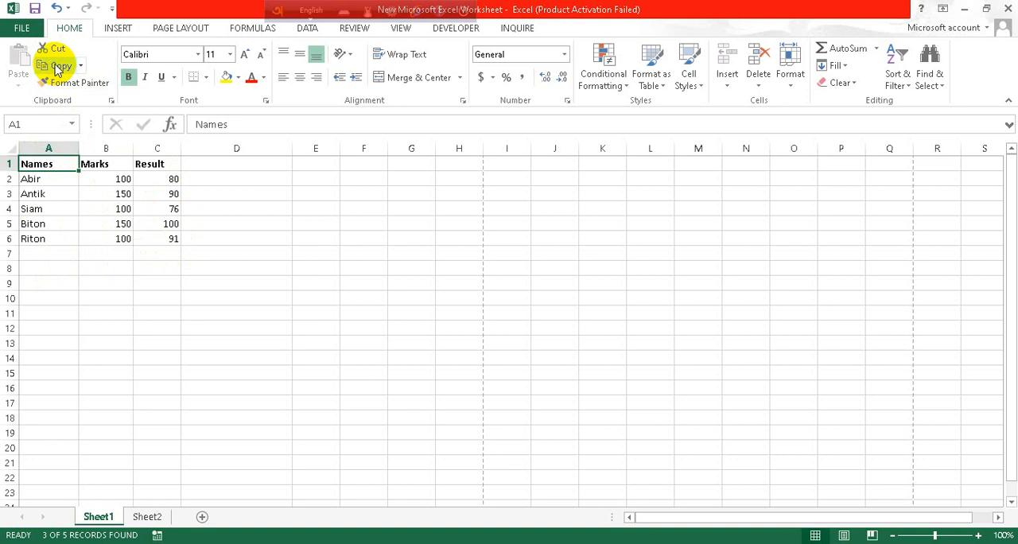
left_click(56, 67)
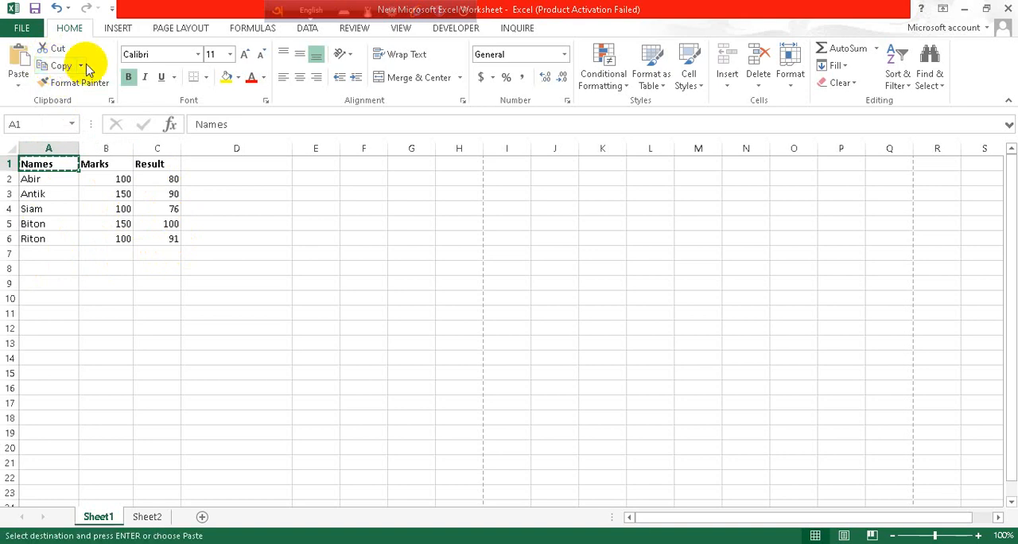
left_click(80, 66)
left_click(81, 67)
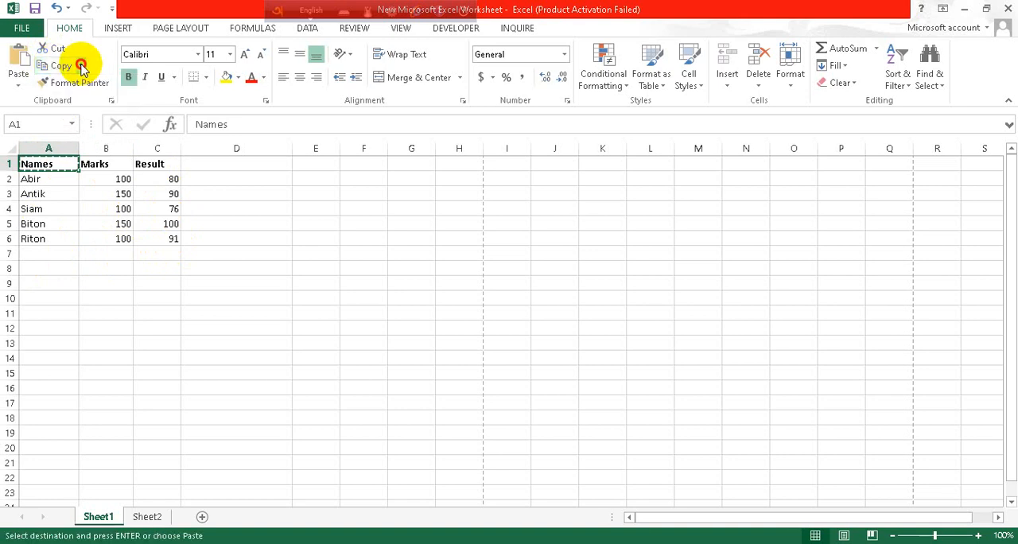
left_click(81, 67)
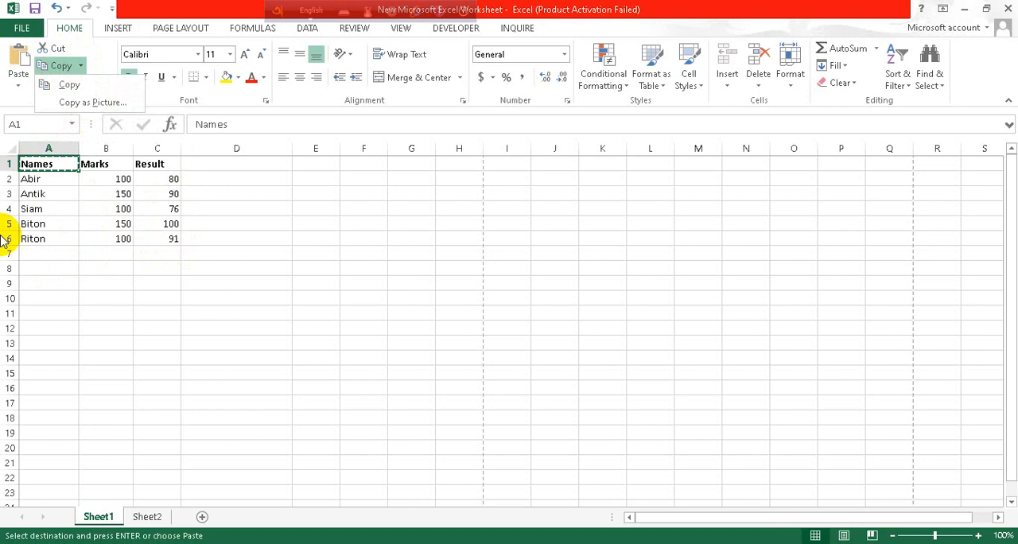
left_click(40, 178)
left_click_drag(30, 174, 111, 208)
left_click(555, 317)
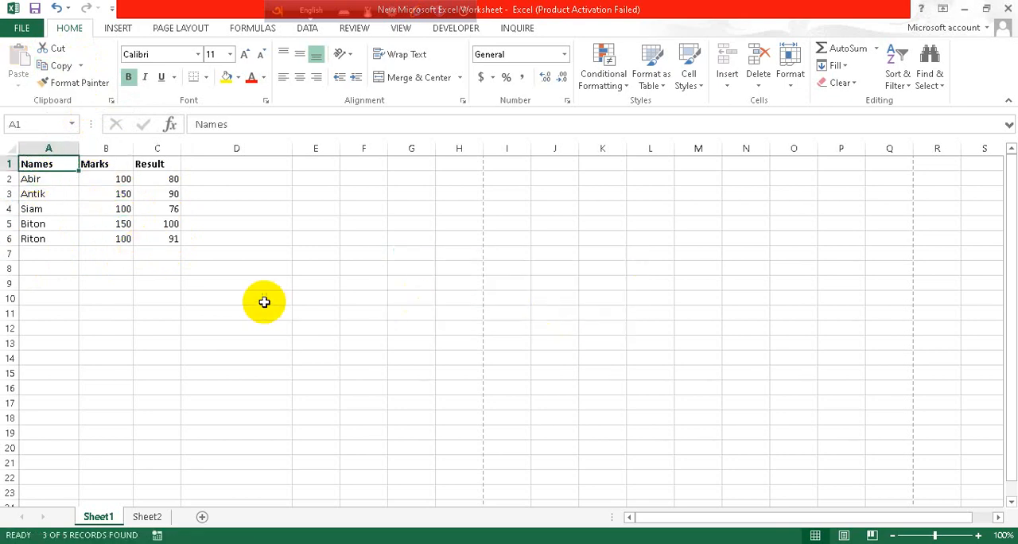
- Copy the table range A1:C6 as a picture, as shown on screen and in Picture format
left_click_drag(50, 168, 157, 237)
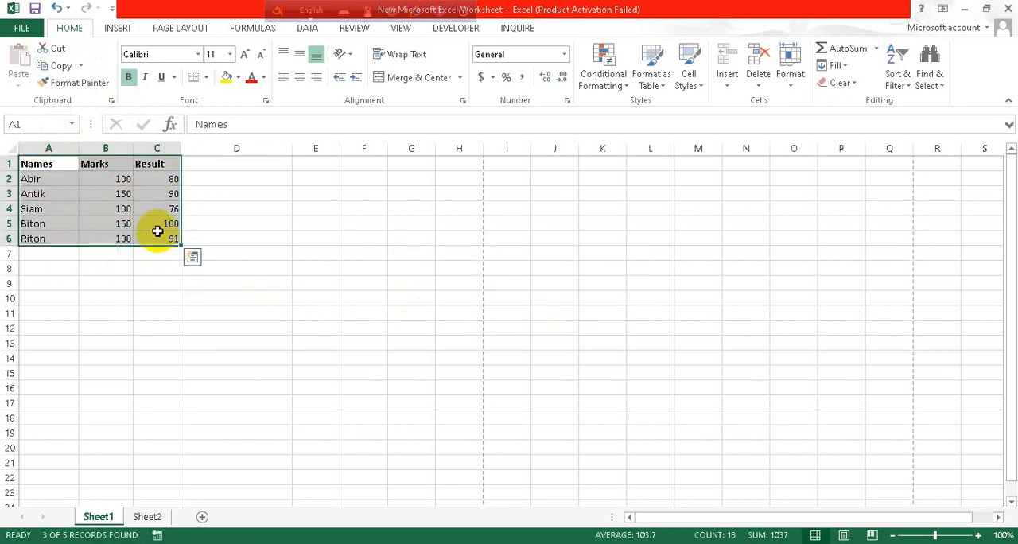
left_click(79, 67)
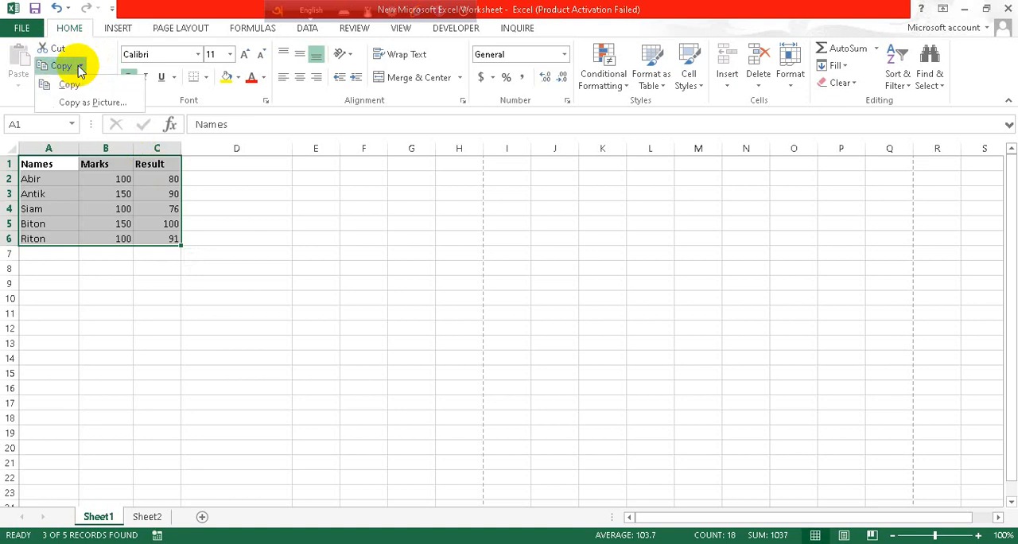
left_click(109, 103)
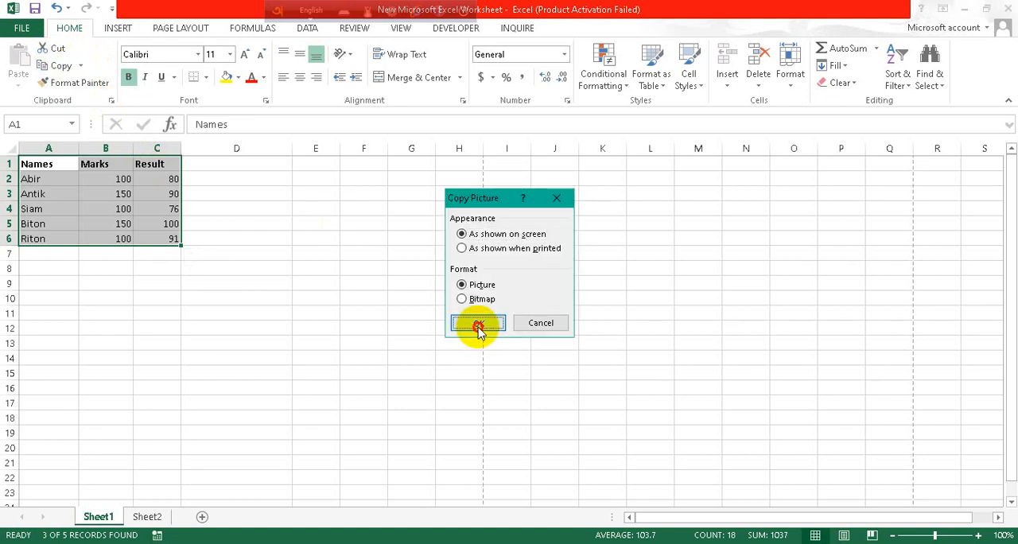
left_click(478, 325)
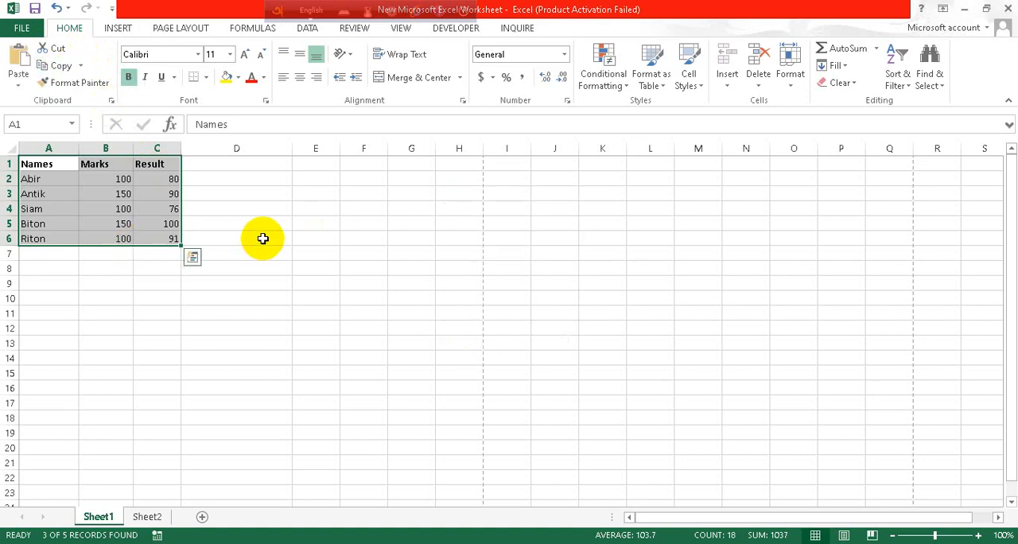
- Paste the copied table picture at cell F6
left_click(377, 233)
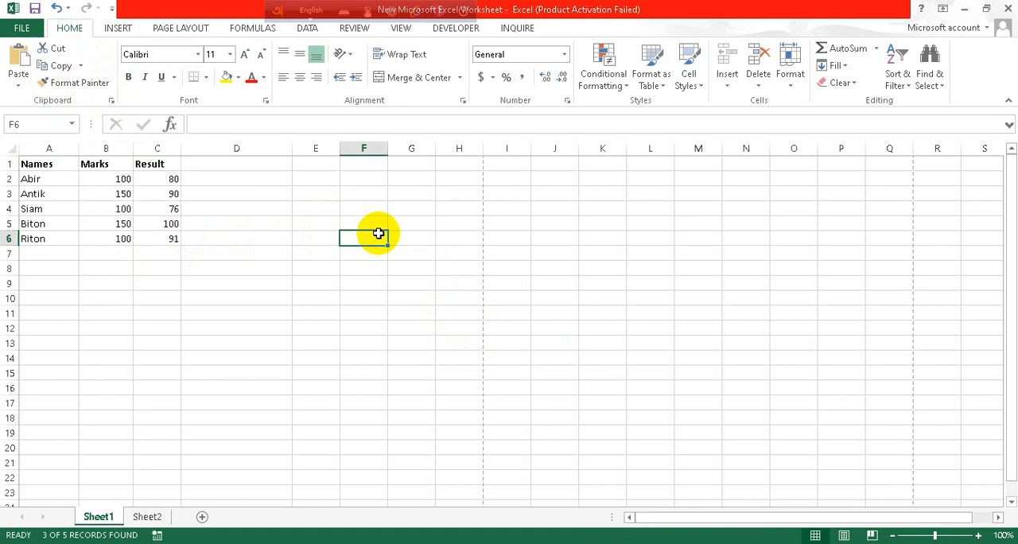
right_click(379, 235)
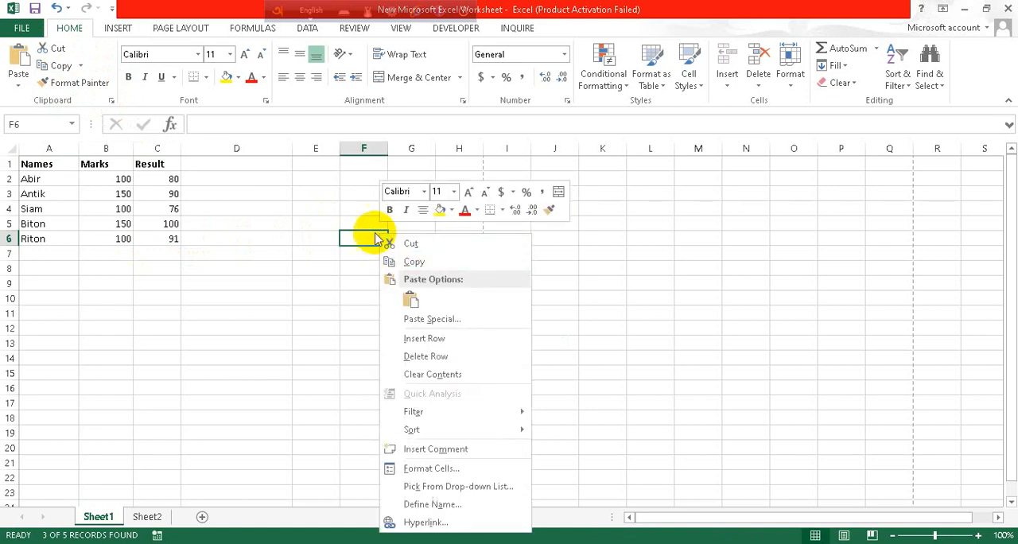
left_click(375, 235)
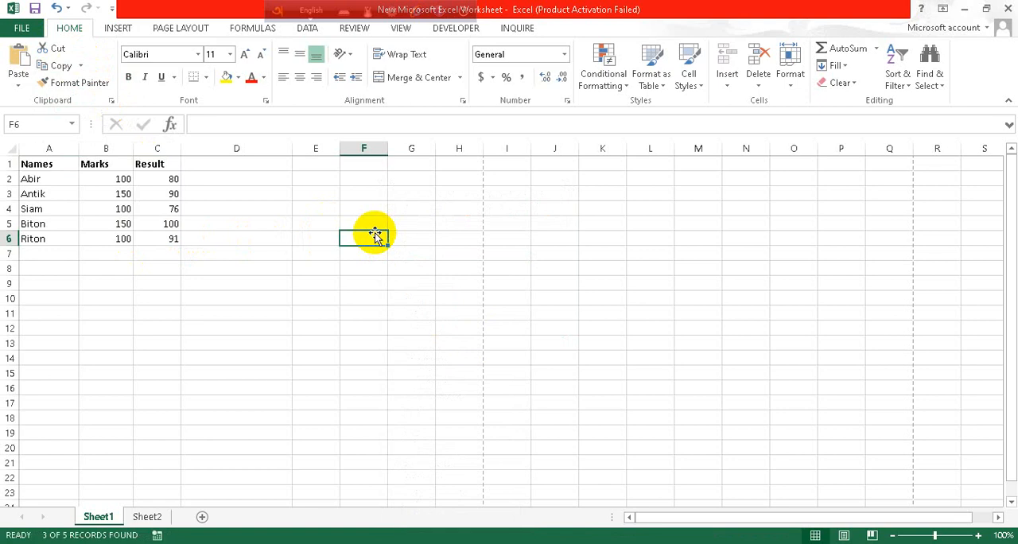
right_click(376, 235)
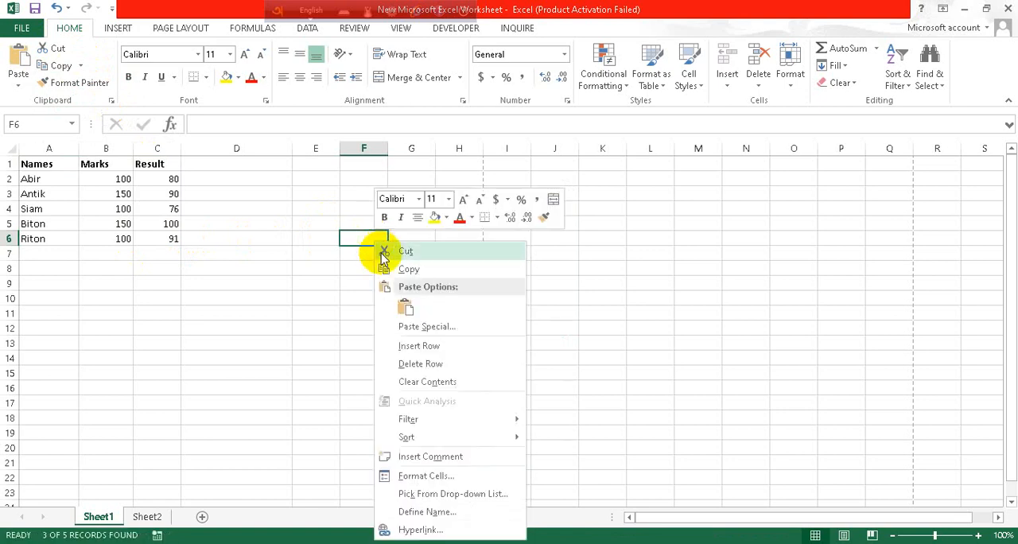
left_click(405, 309)
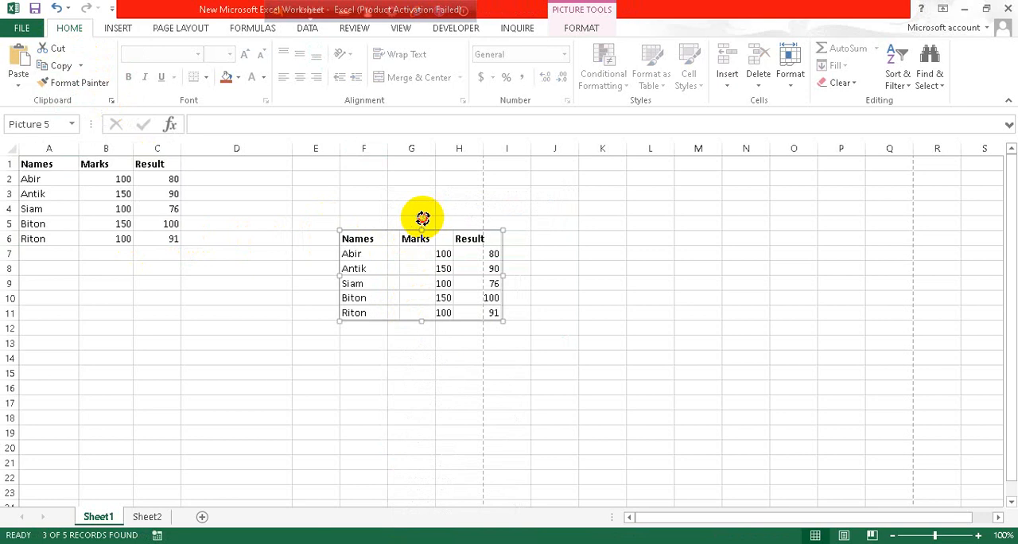
- Try rotating and moving the pasted table picture, and delete it from the sheet
left_click_drag(423, 217, 450, 223)
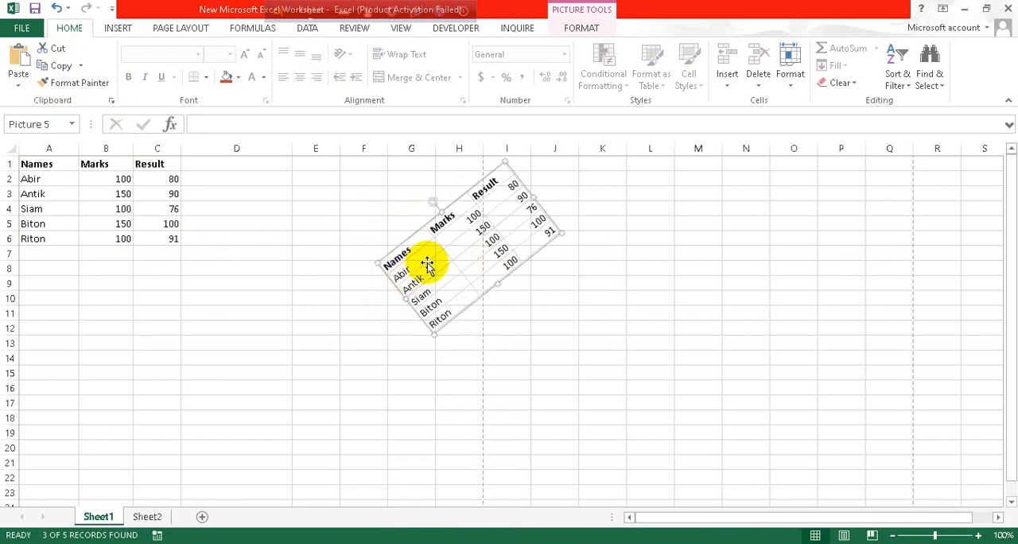
left_click_drag(427, 265, 375, 287)
key("Delete")
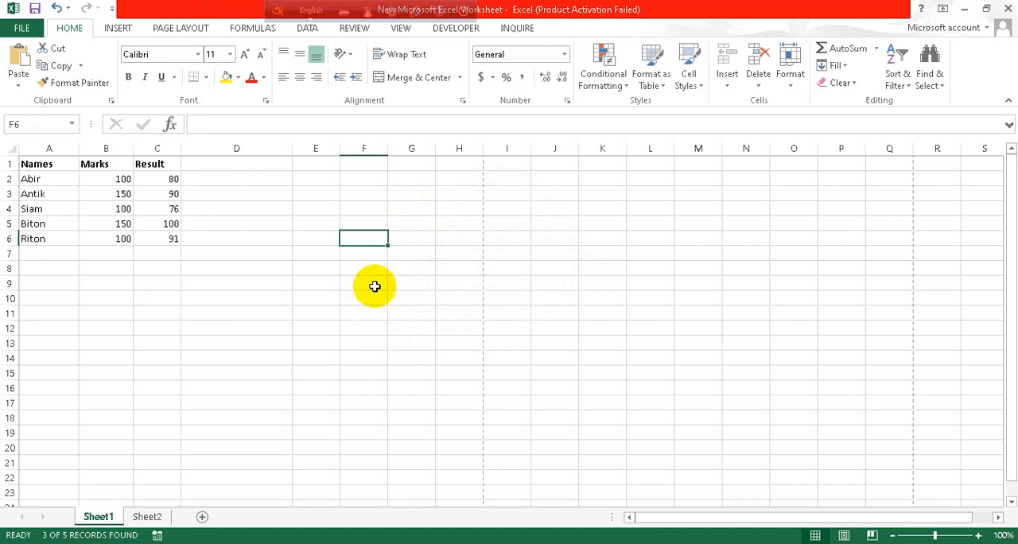
- Copy the formatting of the table range A1:C6 onto the empty cells E6:G11 with Format Painter
left_click(98, 86)
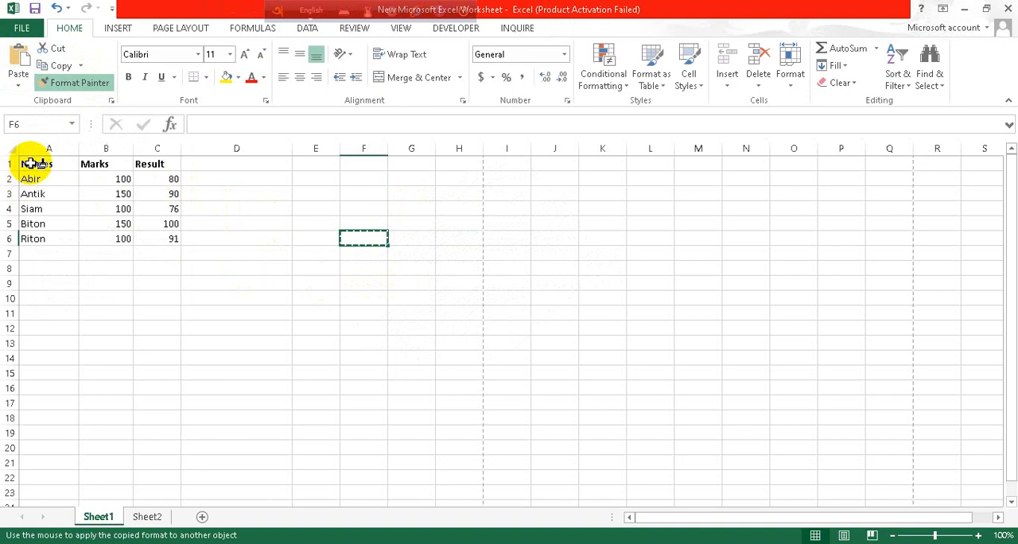
left_click(100, 83)
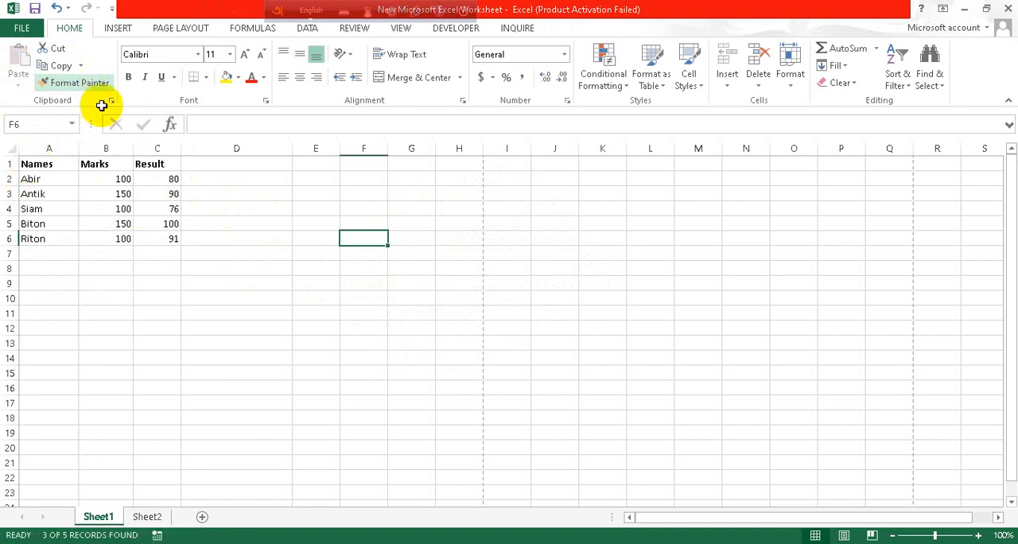
mouse_move(40, 162)
left_mouse_down()
mouse_move(148, 182)
mouse_move(159, 237)
left_mouse_up()
left_click(77, 83)
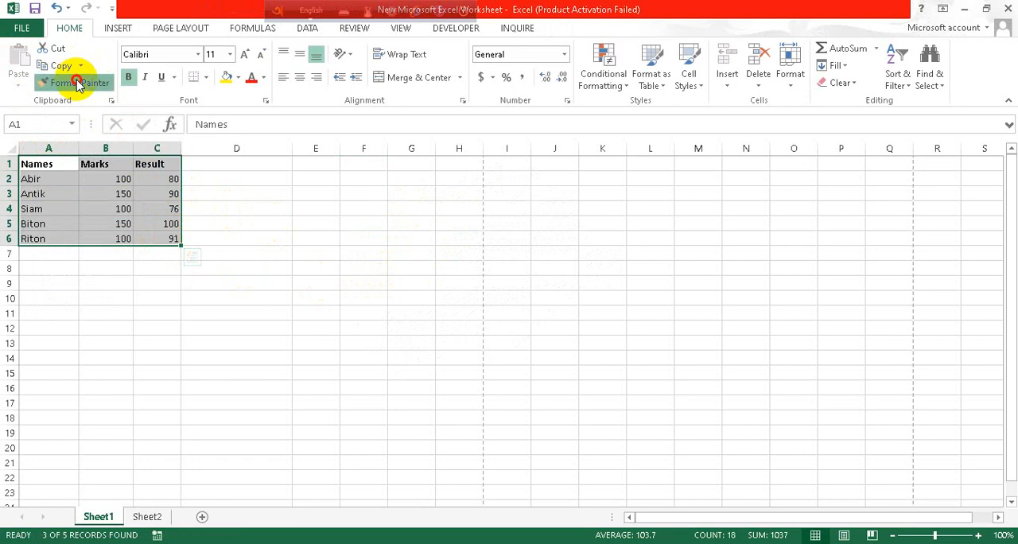
left_click(316, 236)
mouse_move(316, 237)
left_mouse_down()
mouse_move(358, 282)
mouse_move(416, 310)
left_mouse_up()
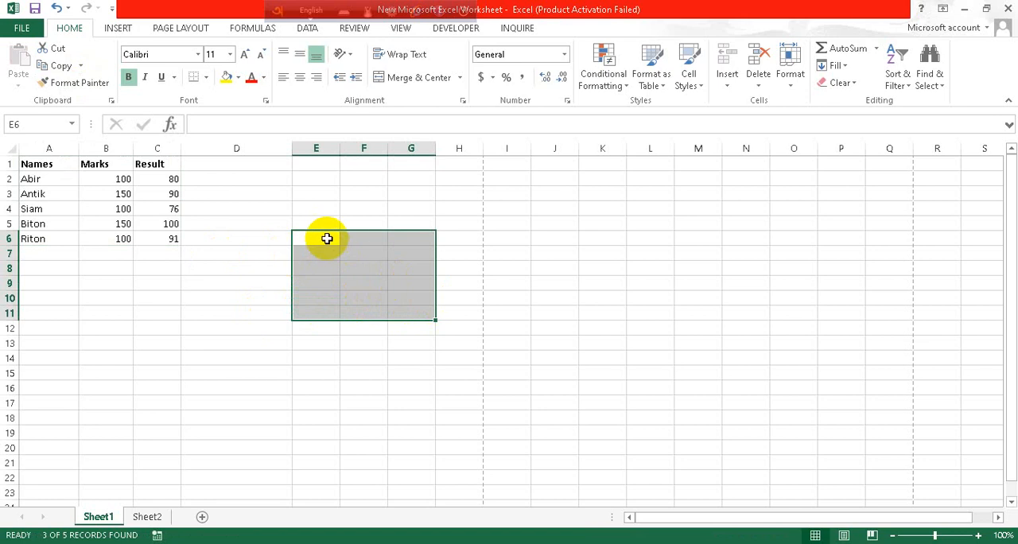
left_click_drag(327, 238, 425, 312)
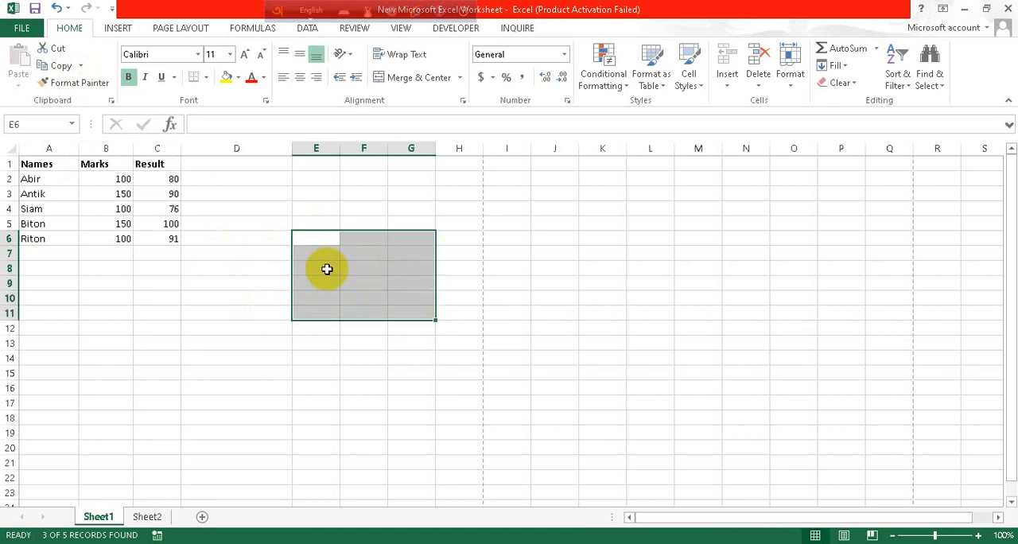
left_click_drag(320, 238, 424, 315)
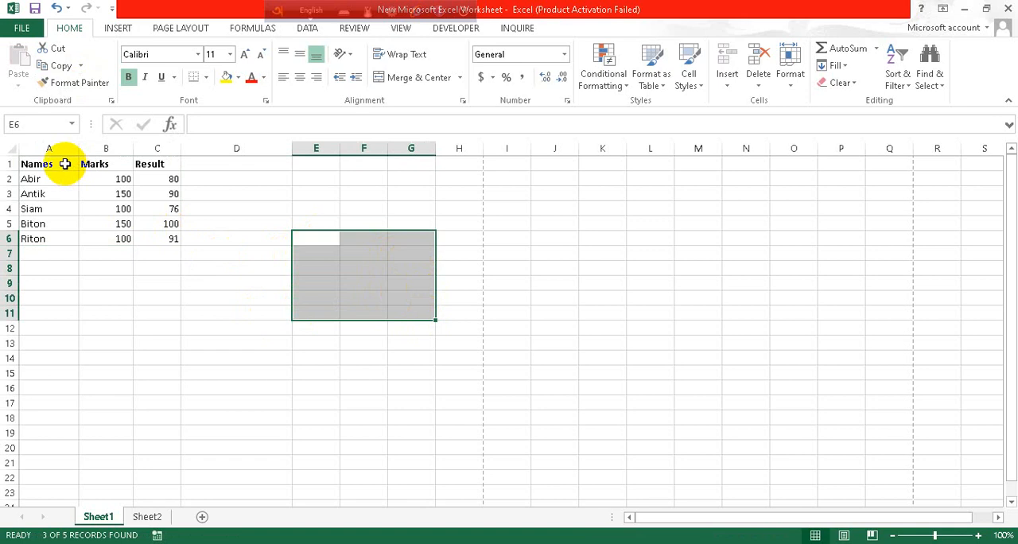
left_click_drag(66, 164, 144, 231)
- Set the font of the empty cell D3 to Gabriola
left_click(221, 201)
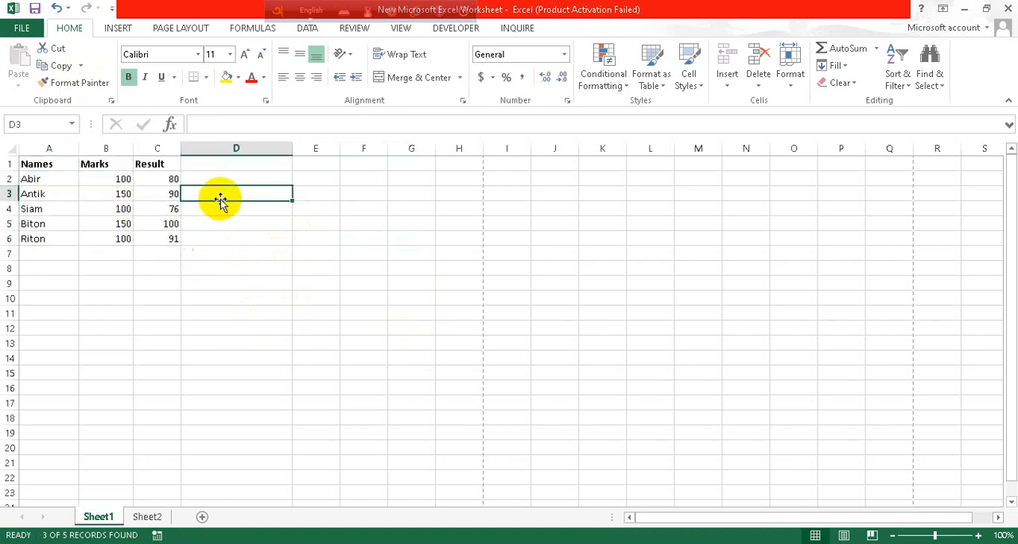
left_click(200, 54)
scroll(217, 289, "down", 5)
scroll(216, 289, "down", 18)
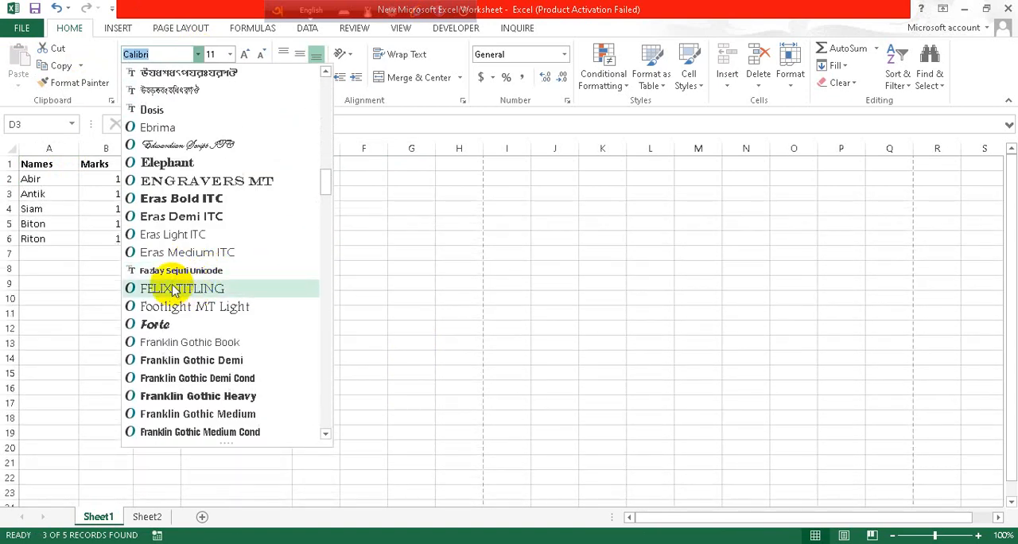
scroll(173, 291, "down", 4)
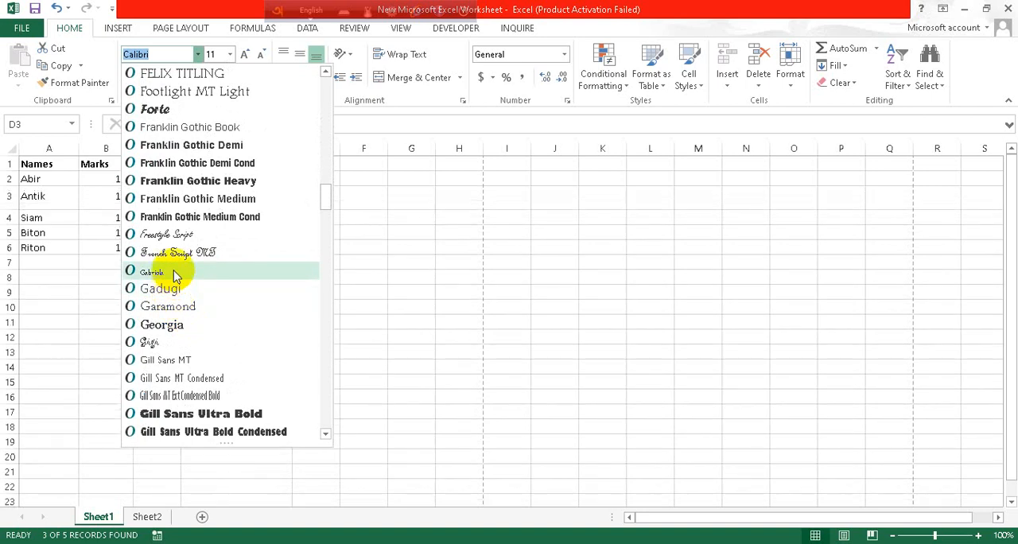
left_click(176, 275)
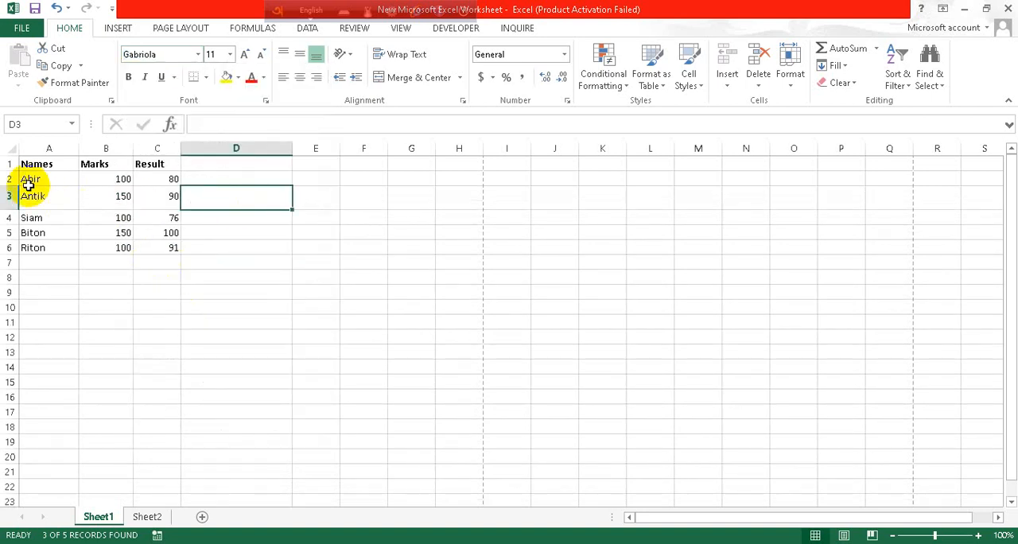
- Change the font of the entire Names column to Bahnschrift
left_click(35, 165)
left_click(48, 148)
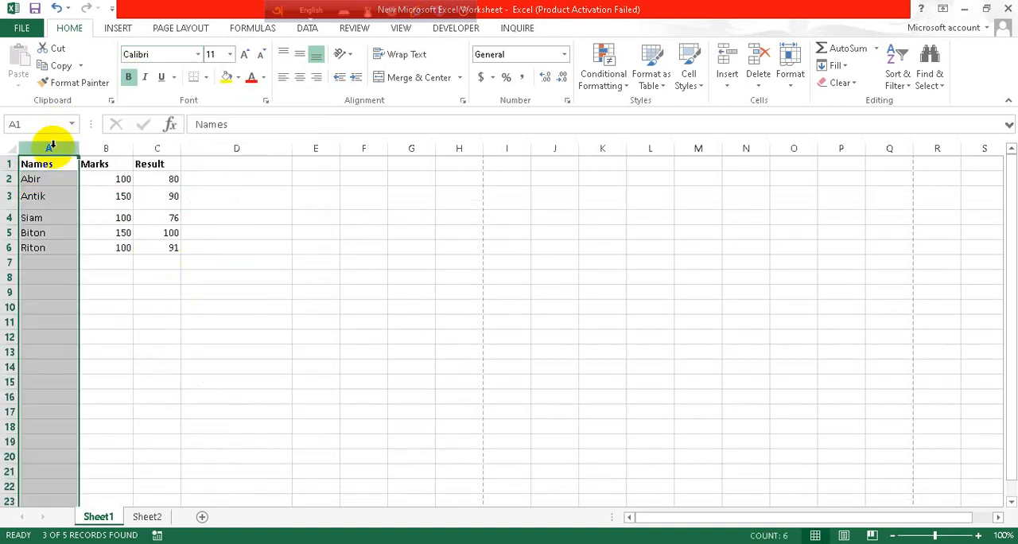
left_click(197, 53)
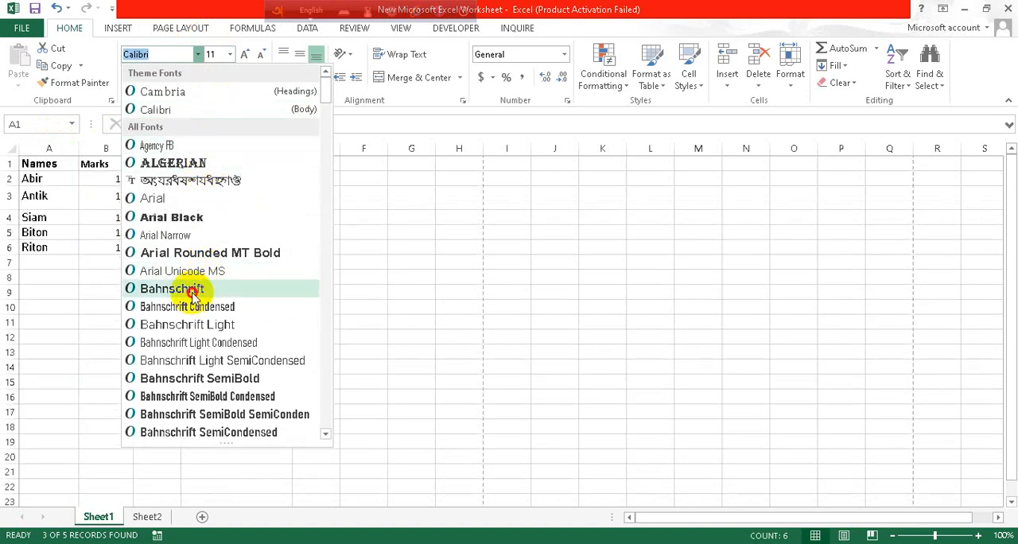
left_click(192, 291)
left_click(191, 290)
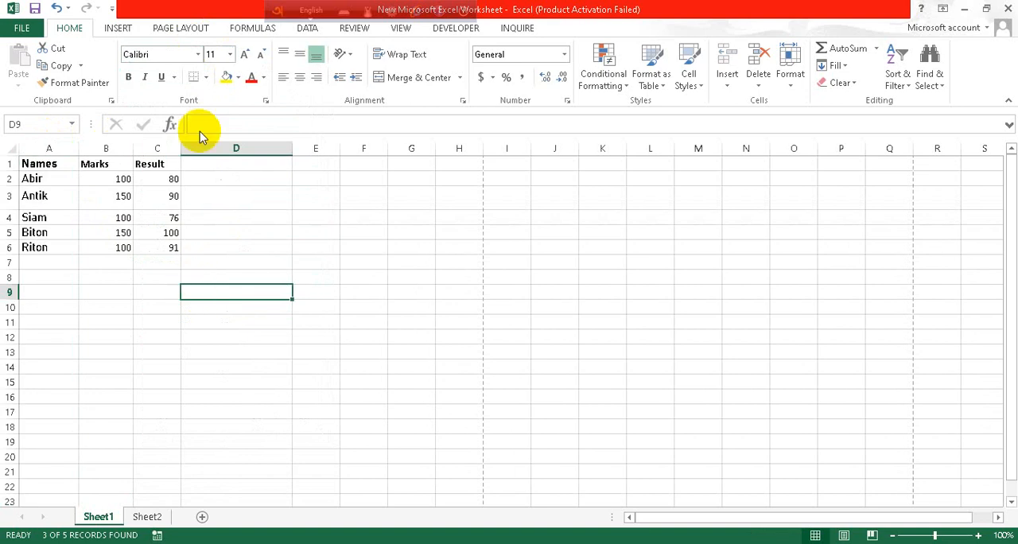
left_click(230, 54)
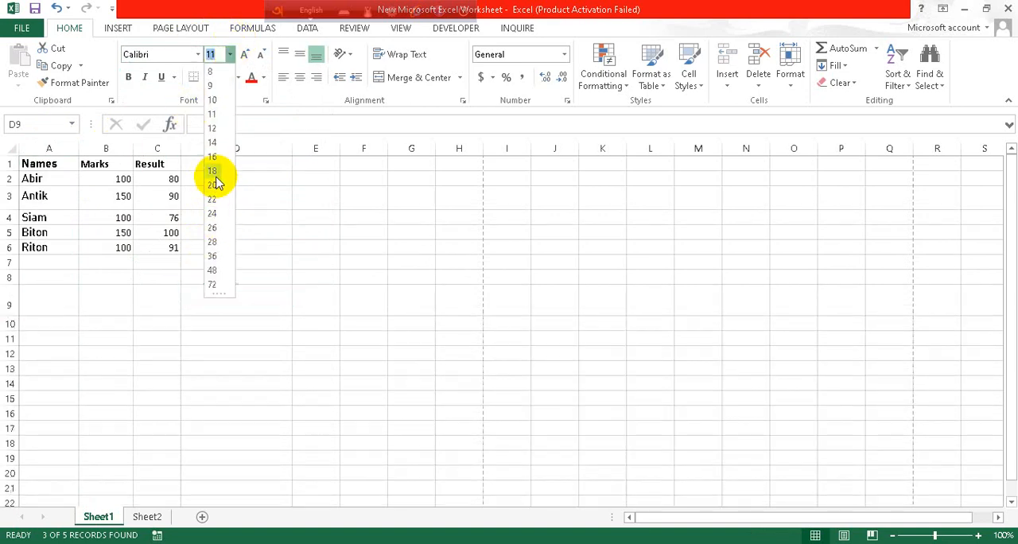
left_click(302, 200)
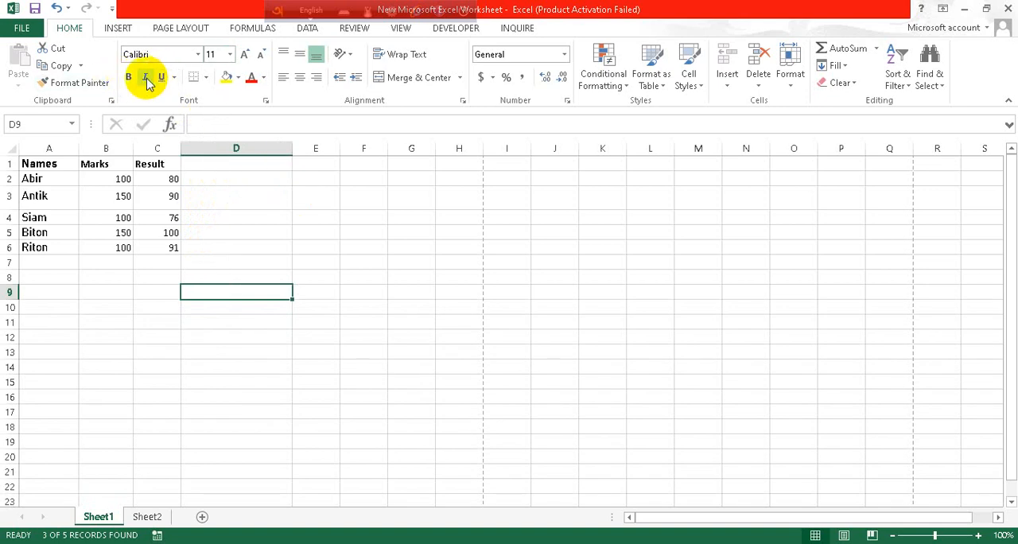
left_click(174, 77)
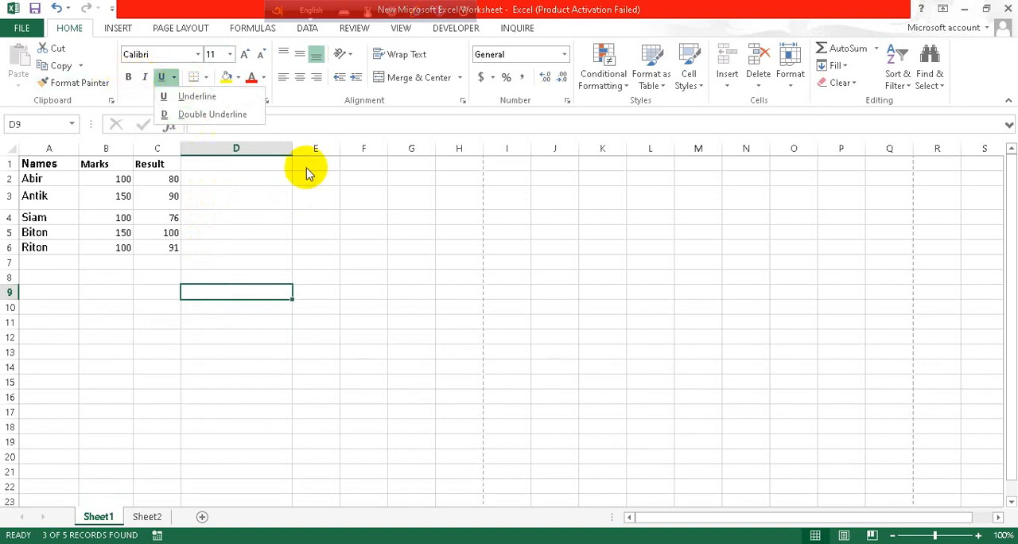
left_click(267, 227)
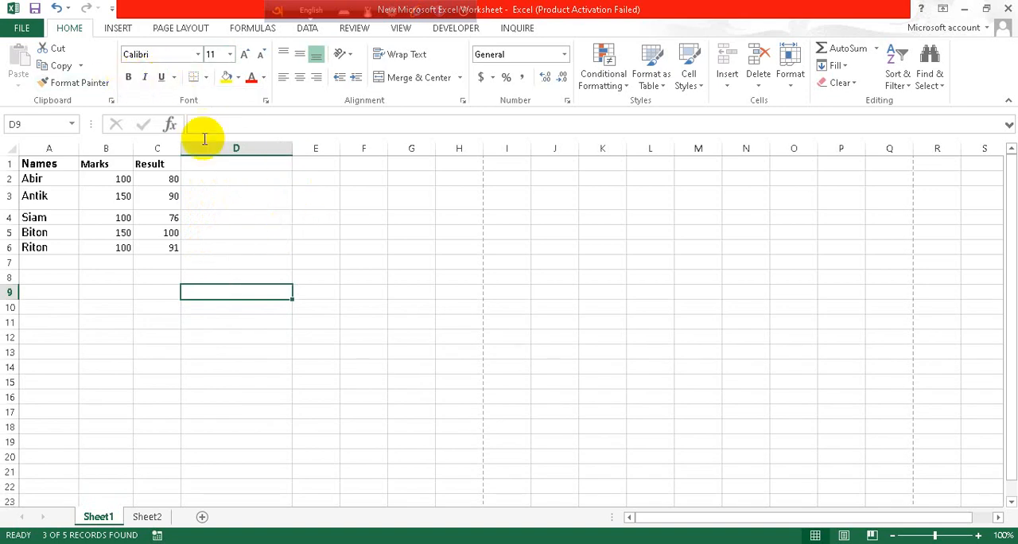
- Apply All Borders to the marks table range A1:C6
left_click(204, 77)
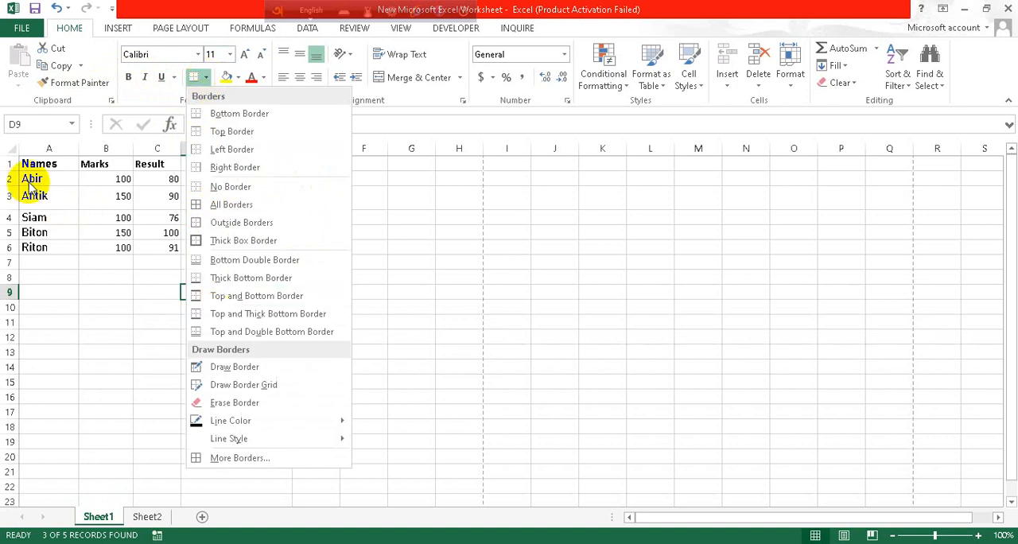
left_click(24, 155)
left_click_drag(36, 164, 148, 243)
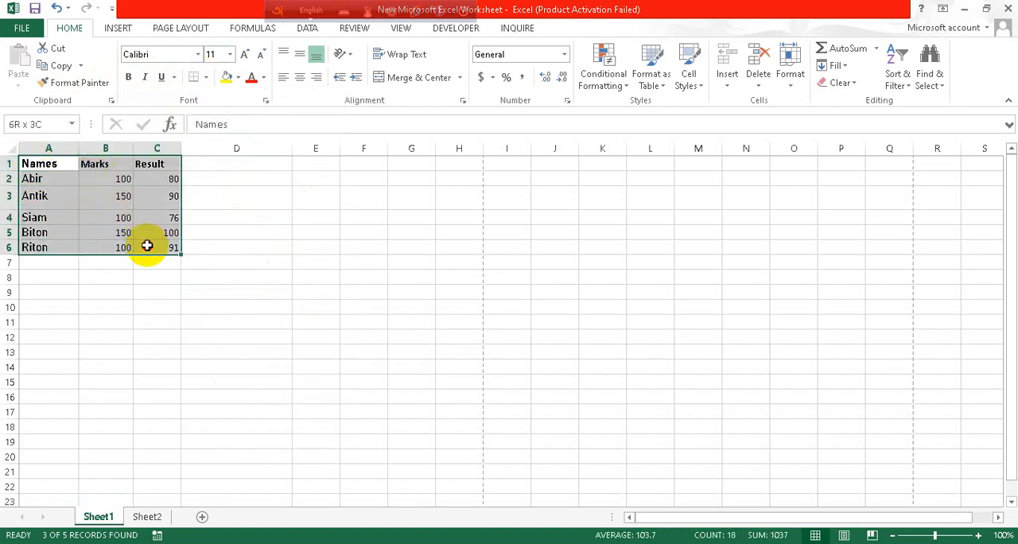
left_click(205, 77)
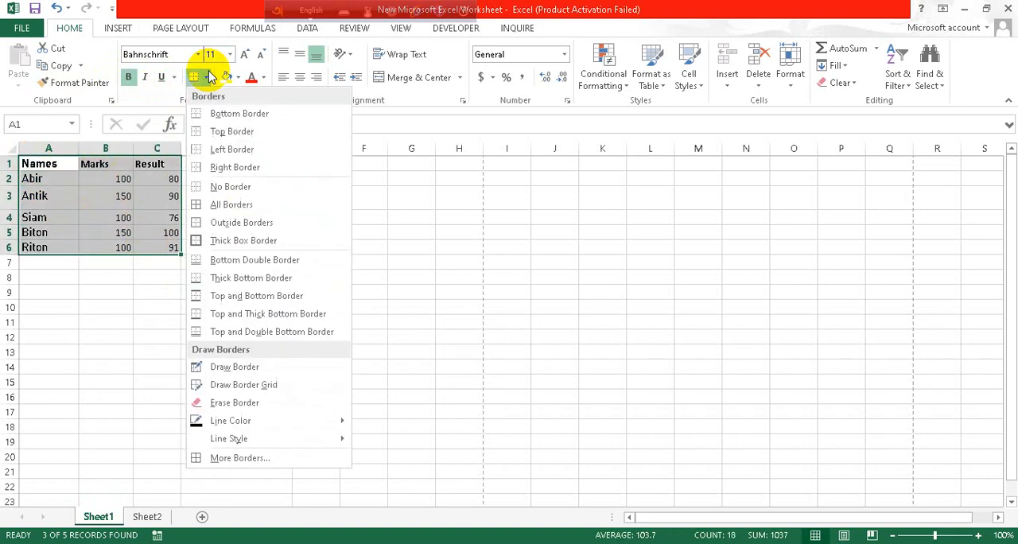
left_click(230, 205)
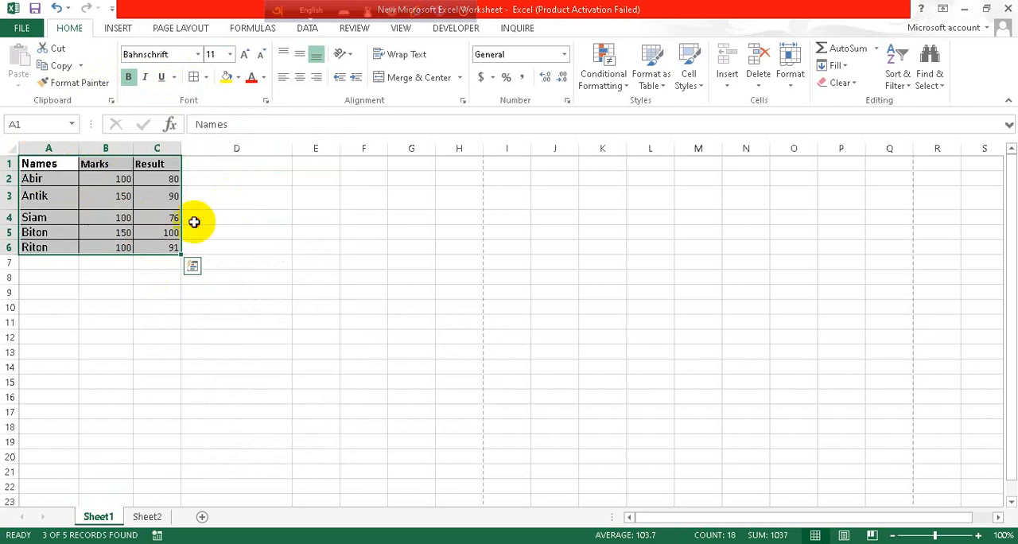
left_click(199, 220)
left_click_drag(37, 164, 164, 250)
- Fill the empty cell D3 with yellow
left_click(227, 208)
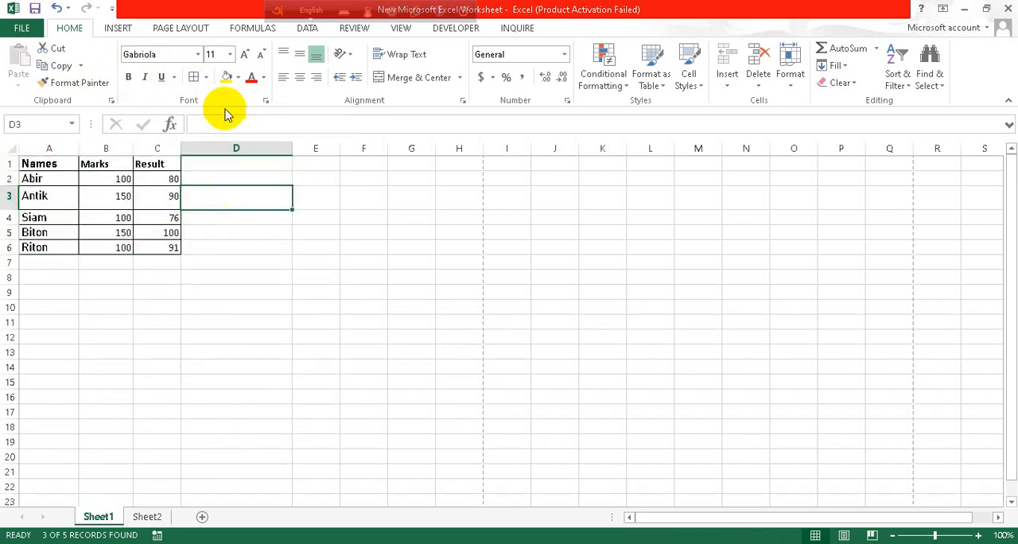
left_click(226, 79)
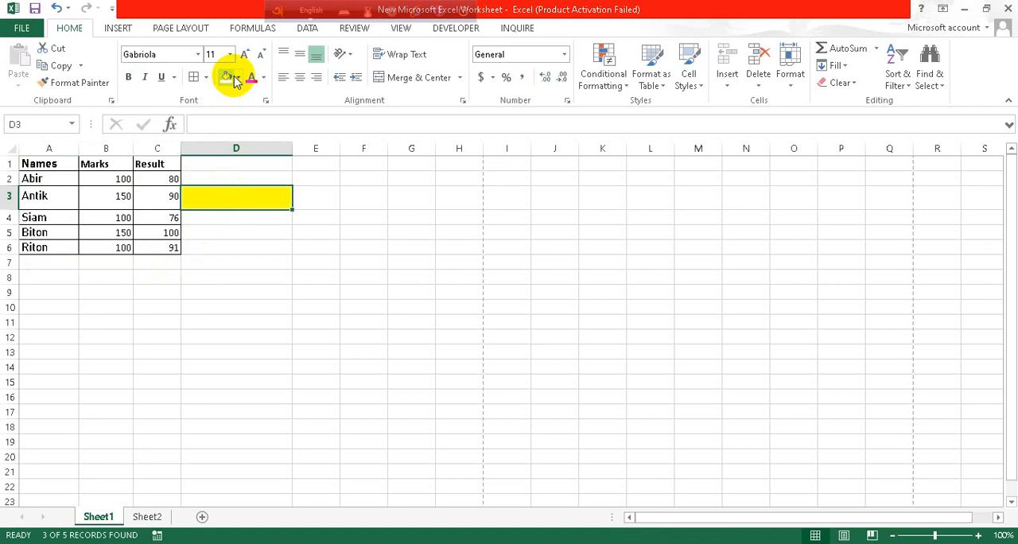
left_click(222, 229)
left_click(223, 214)
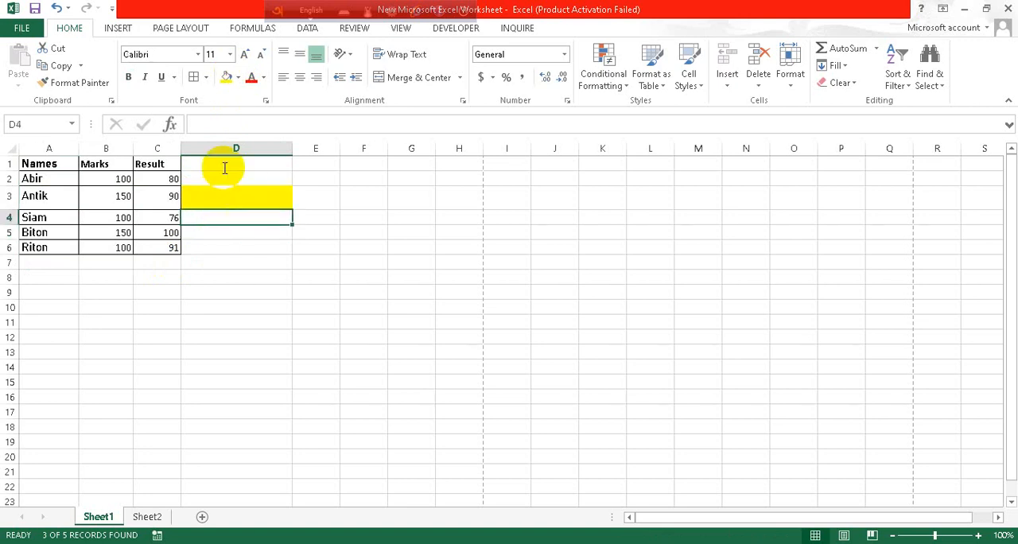
- Change the font color of the name in cell A4 to red
left_click(238, 77)
left_click(240, 79)
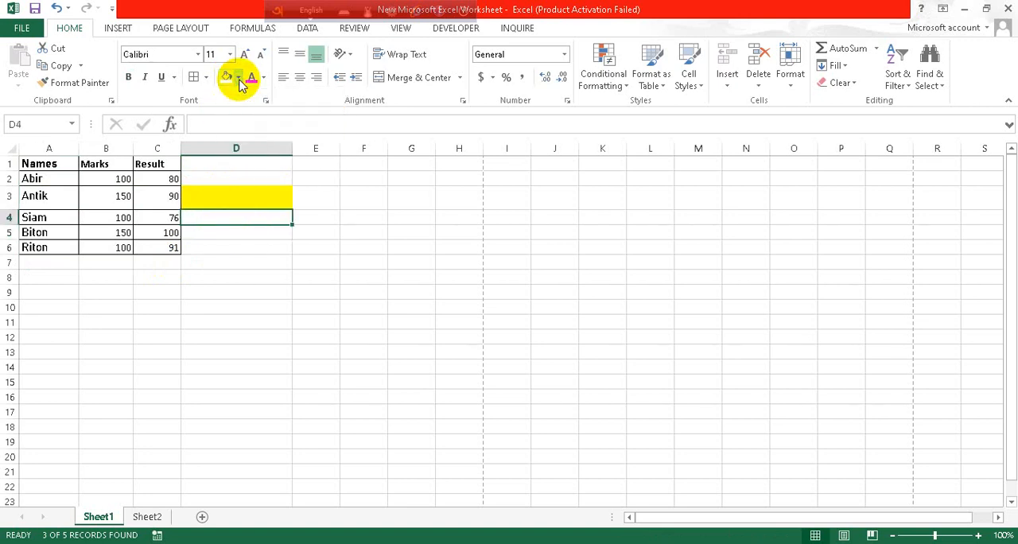
left_click(263, 79)
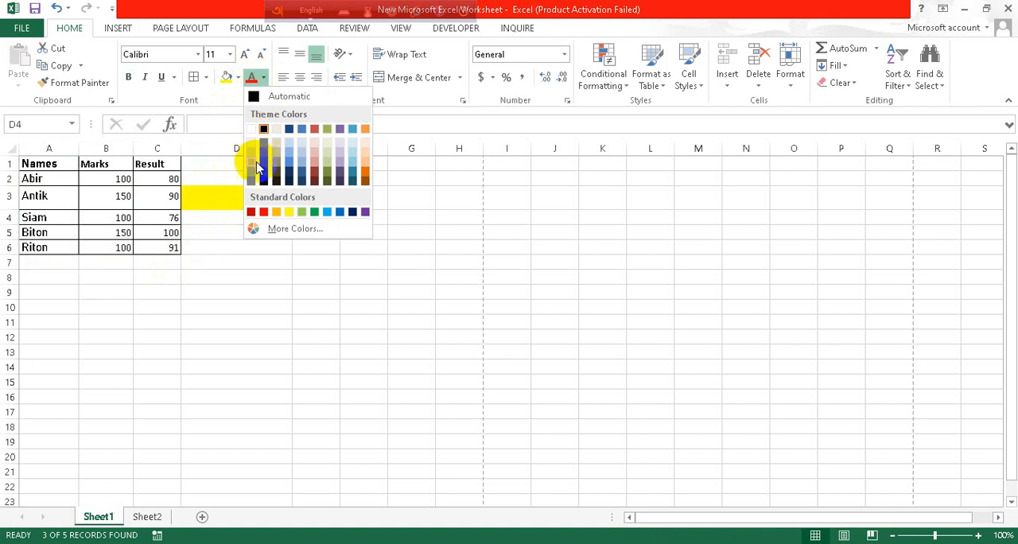
left_click(70, 218)
left_click(70, 218)
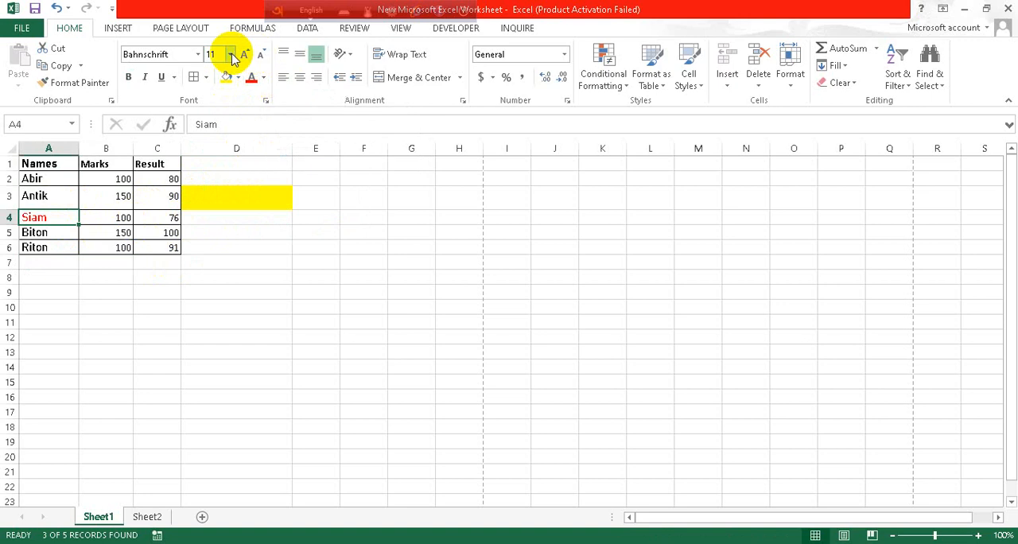
- Enlarge the text in cell A4 to size 14, and reduce it back to size 11
left_click(247, 54)
left_click(247, 54)
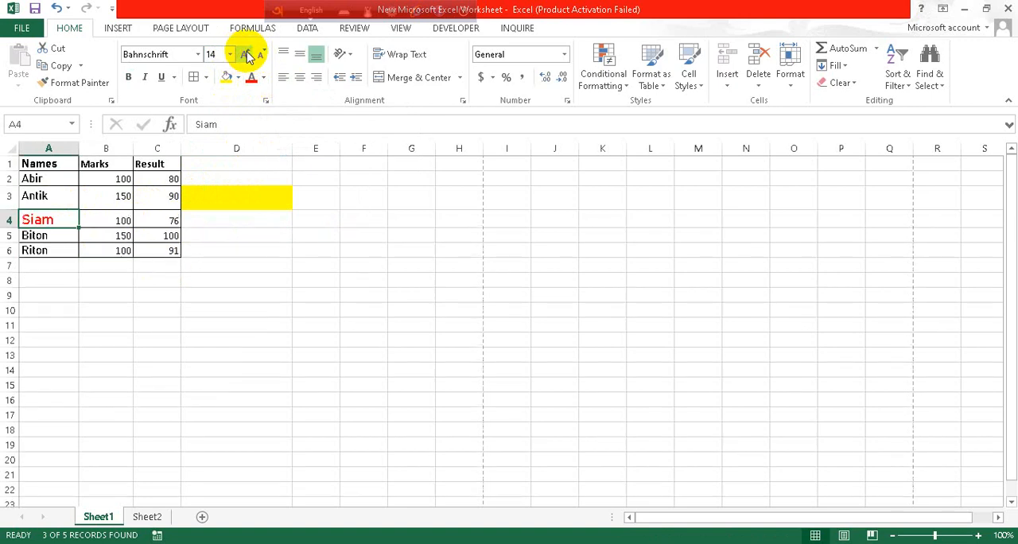
left_click(264, 54)
left_click(263, 54)
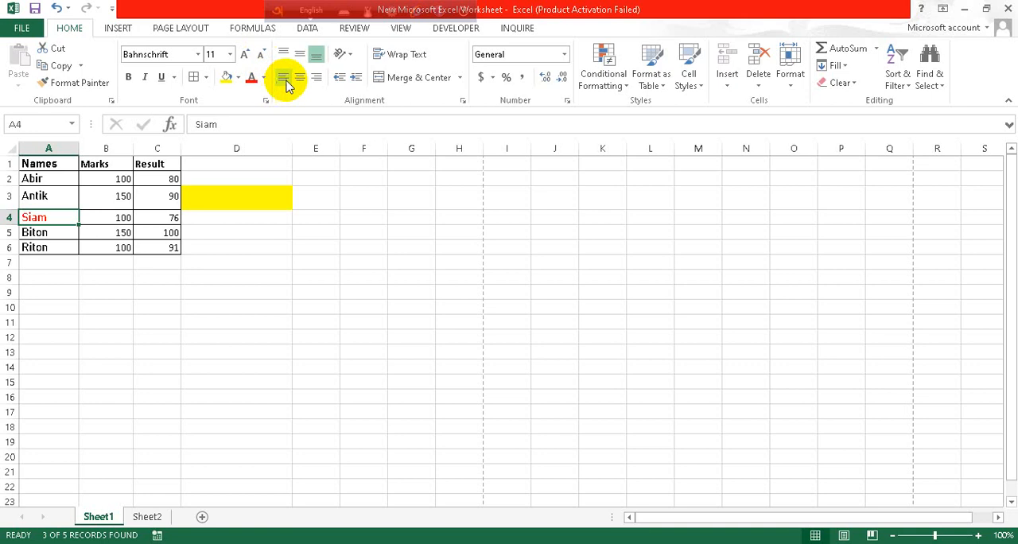
- Try top alignment on cell A4, and set its vertical alignment to middle
left_click(284, 54)
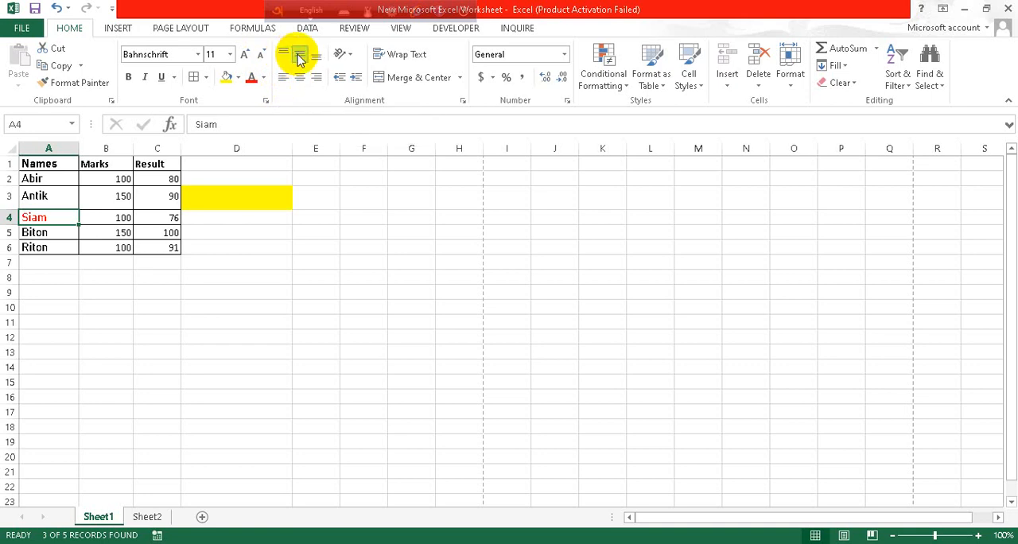
left_click(299, 56)
- Try left, right and center alignment on the entire Names column, and increase its indent by one level
left_click(49, 164)
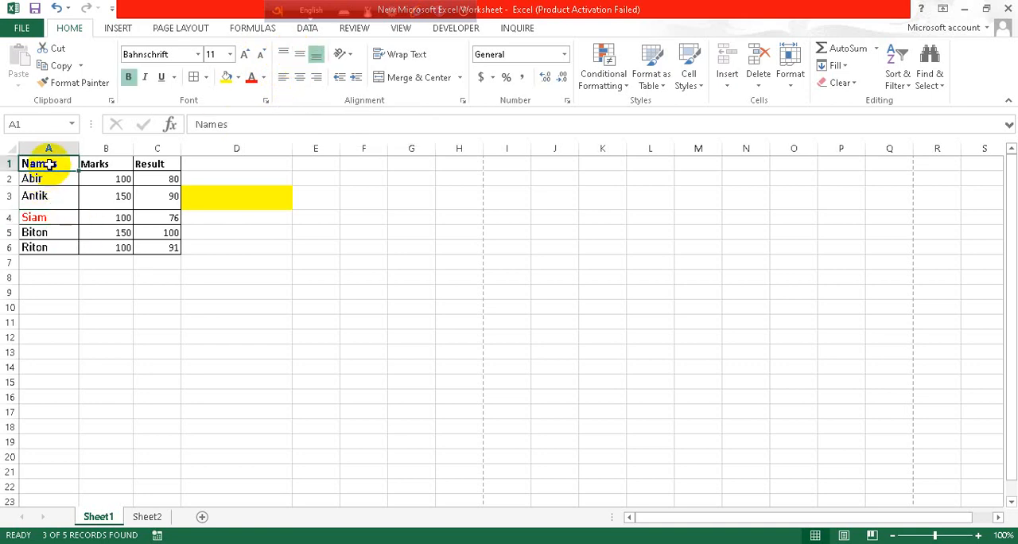
left_click(52, 146)
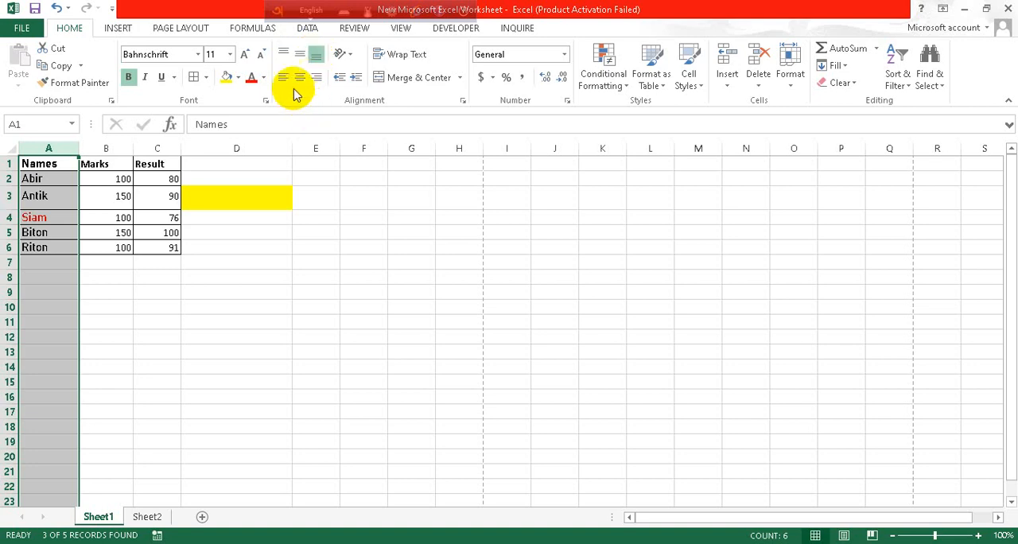
left_click(284, 80)
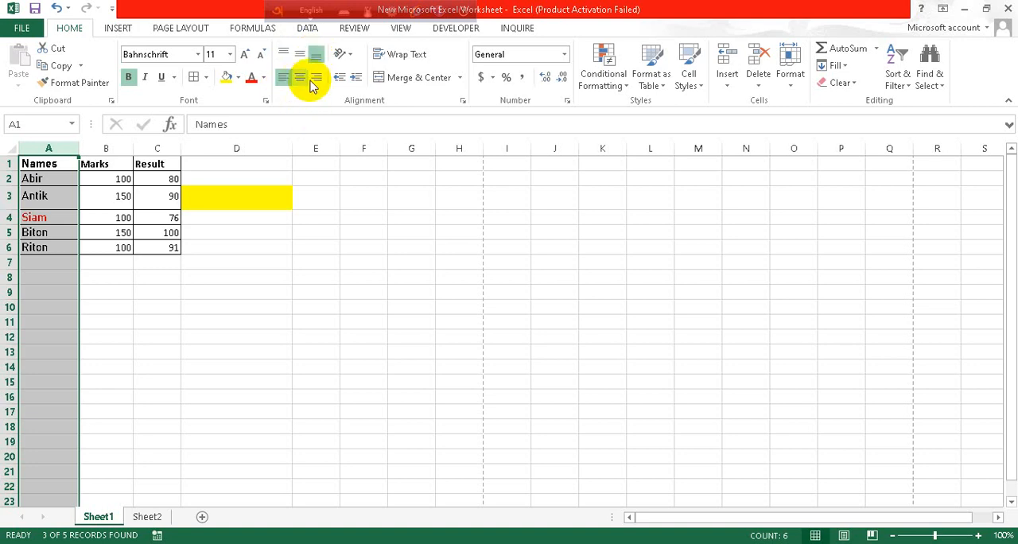
left_click(316, 80)
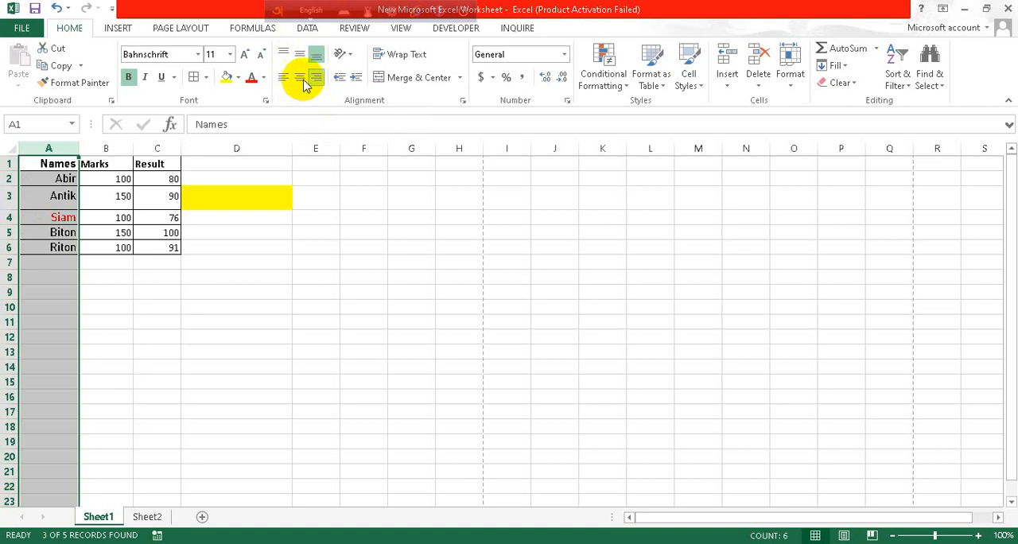
left_click(301, 79)
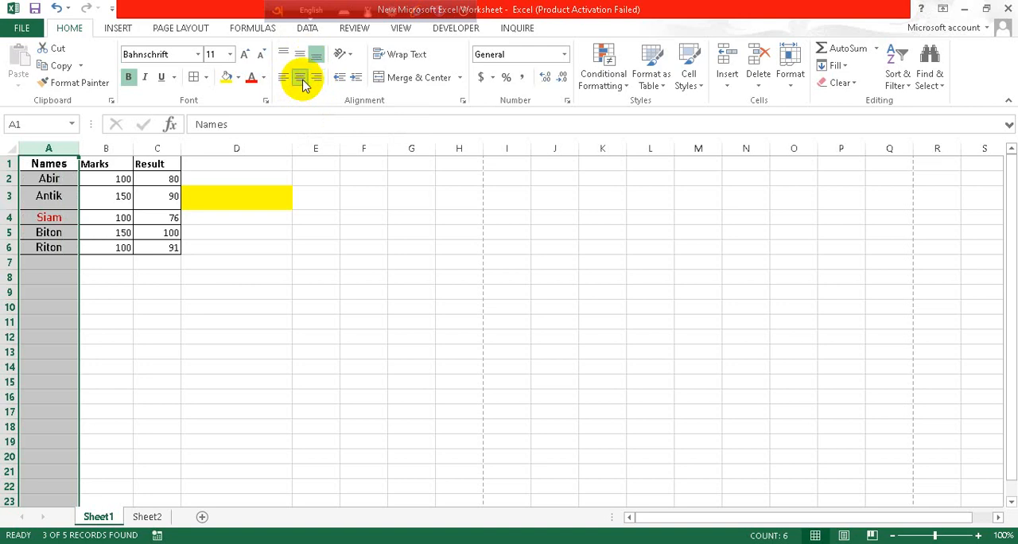
left_click(355, 79)
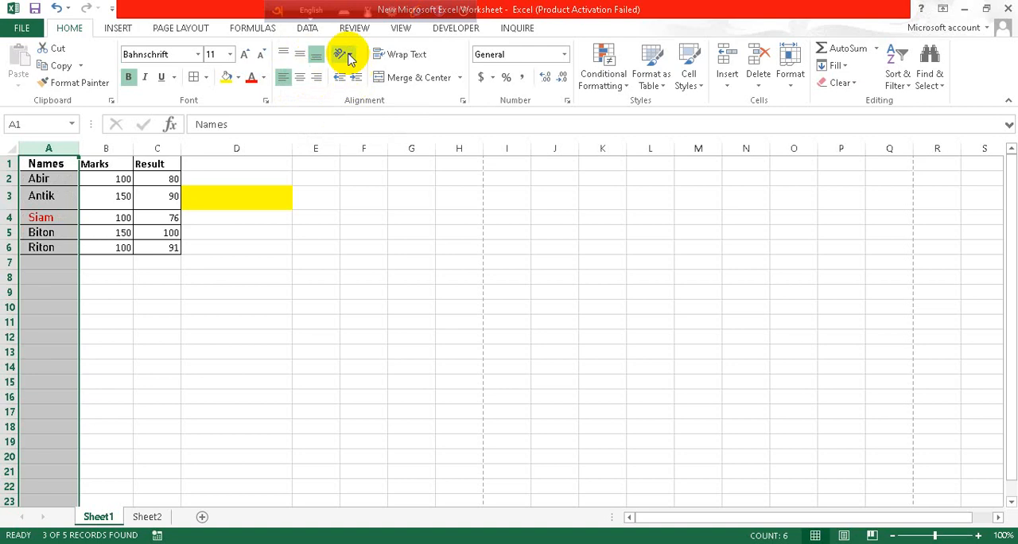
- Look at the text orientation options, and try Wrap Text on the Names column before turning it off again
left_click(345, 55)
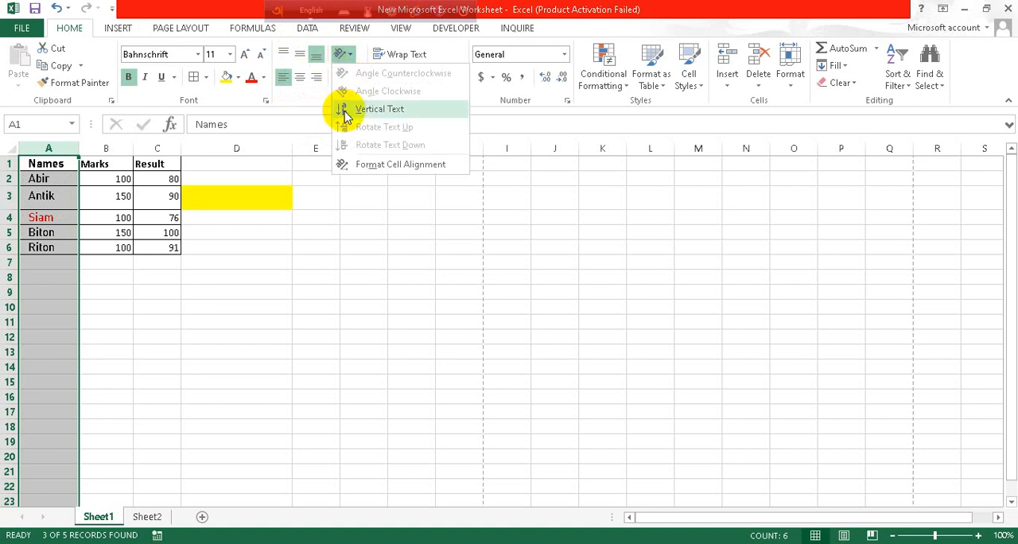
left_click(358, 198)
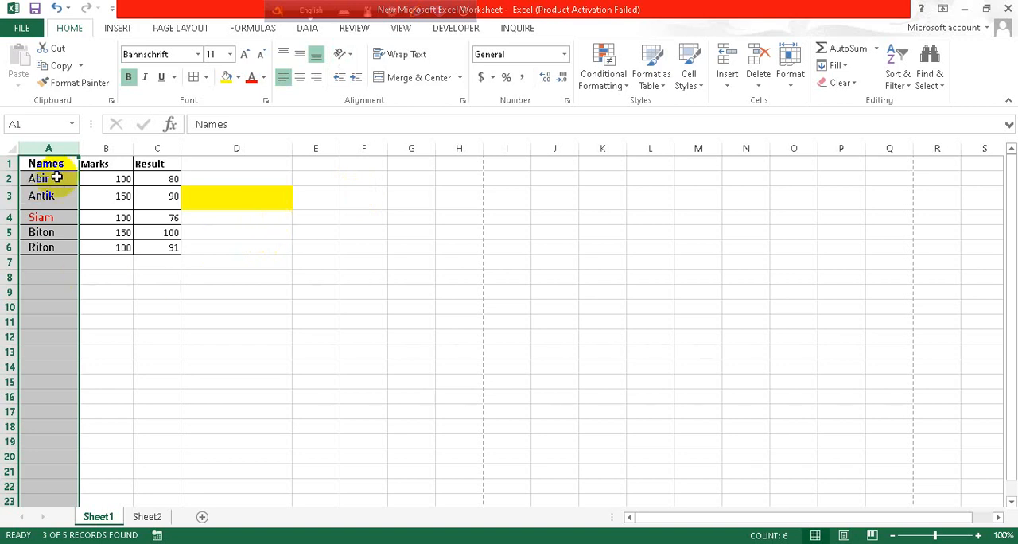
left_click(408, 56)
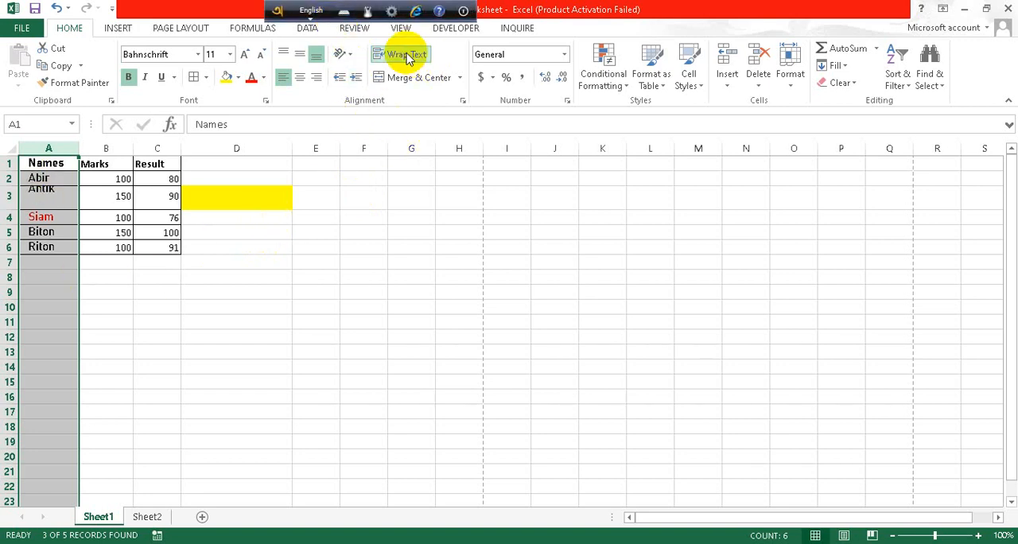
left_click(405, 54)
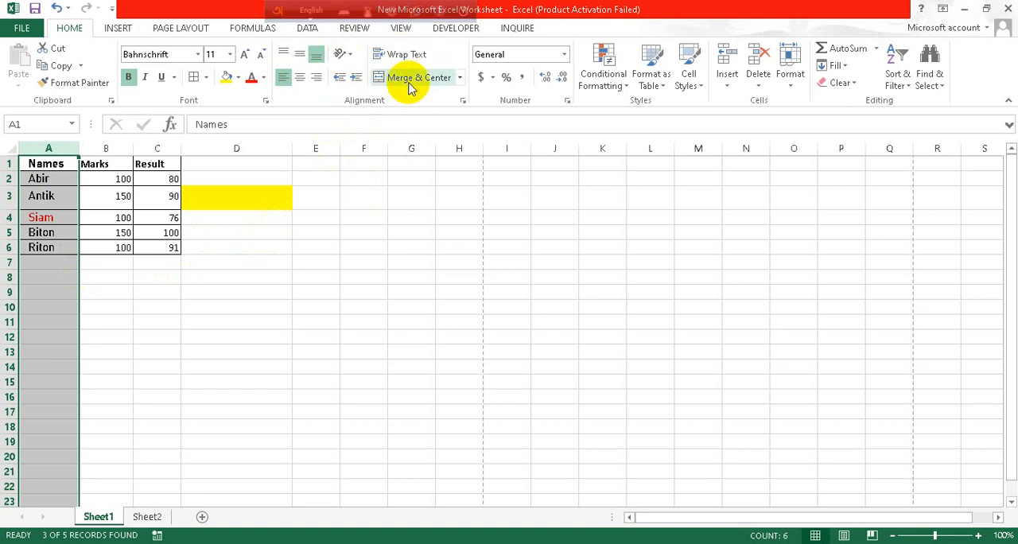
- Try Merge & Center on the entire Names column, inspect the merged column, and undo the merge
left_click(409, 82)
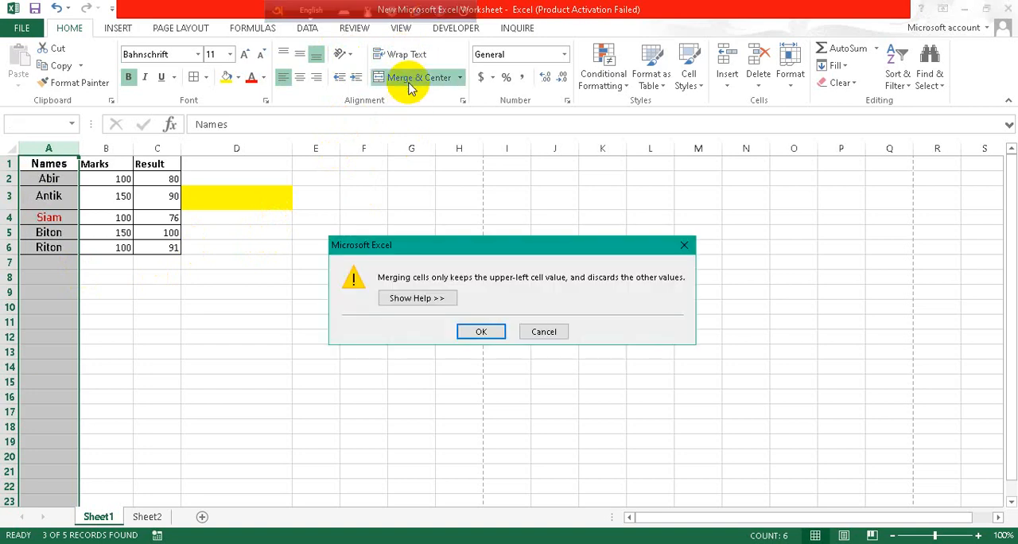
left_click(471, 331)
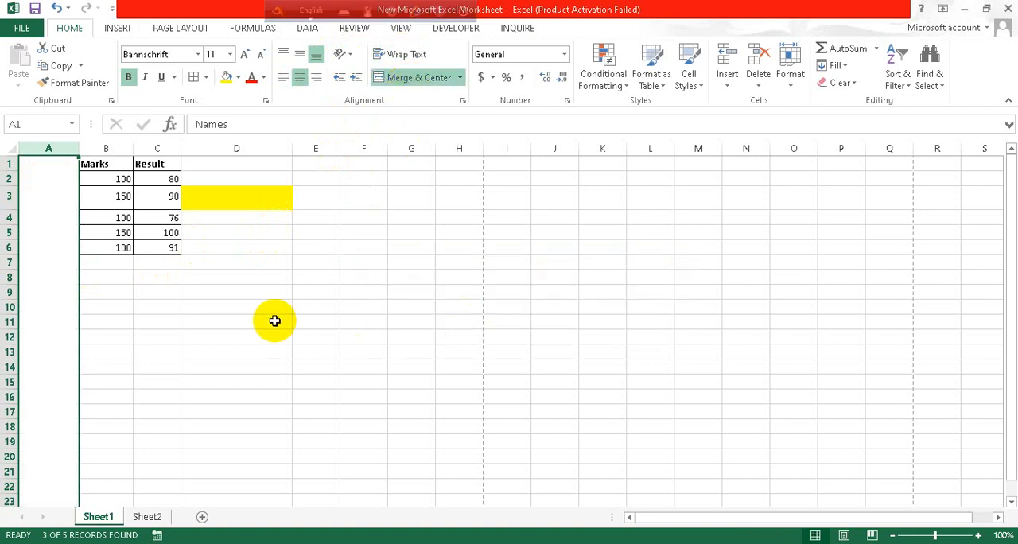
scroll(69, 400, "down", 8)
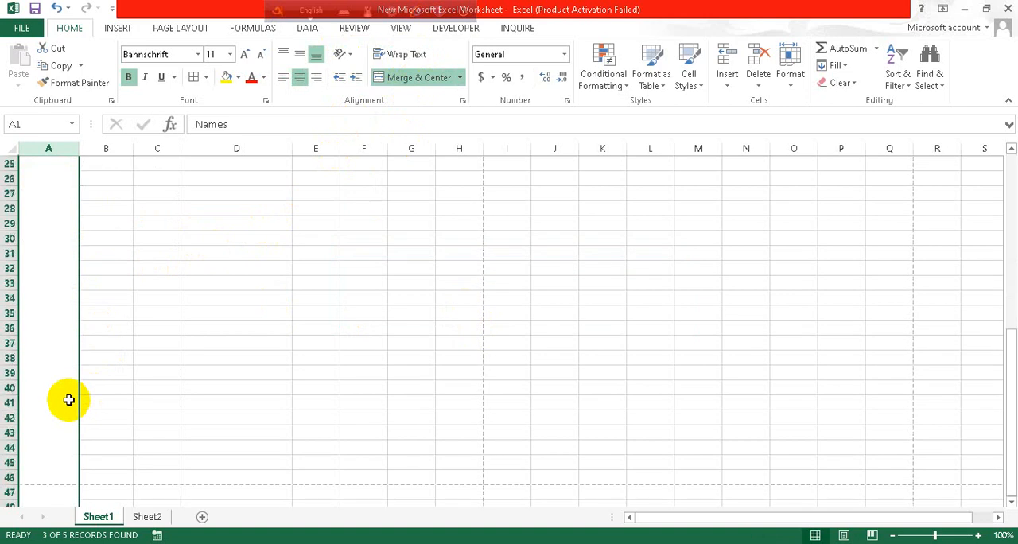
scroll(68, 400, "up", 8)
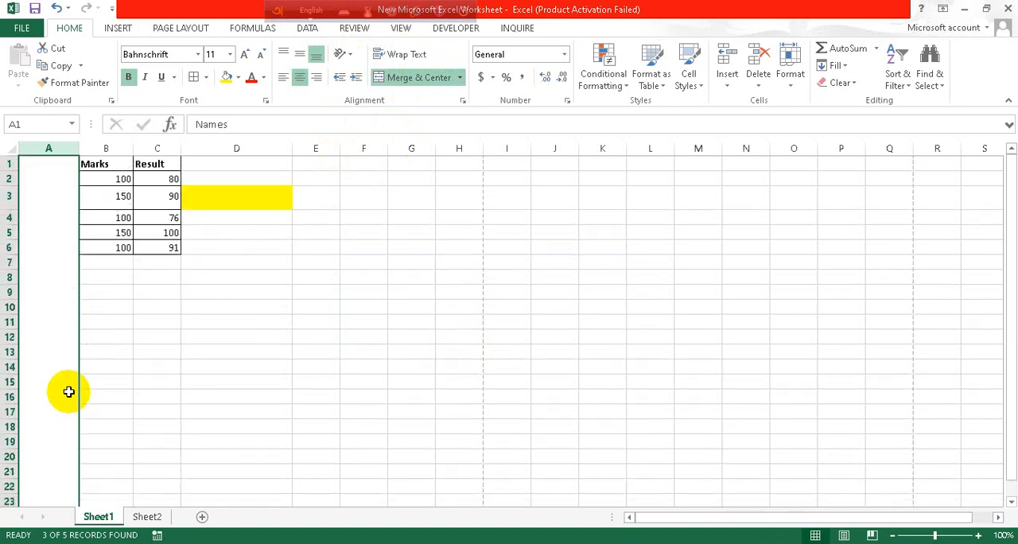
key("ctrl+z")
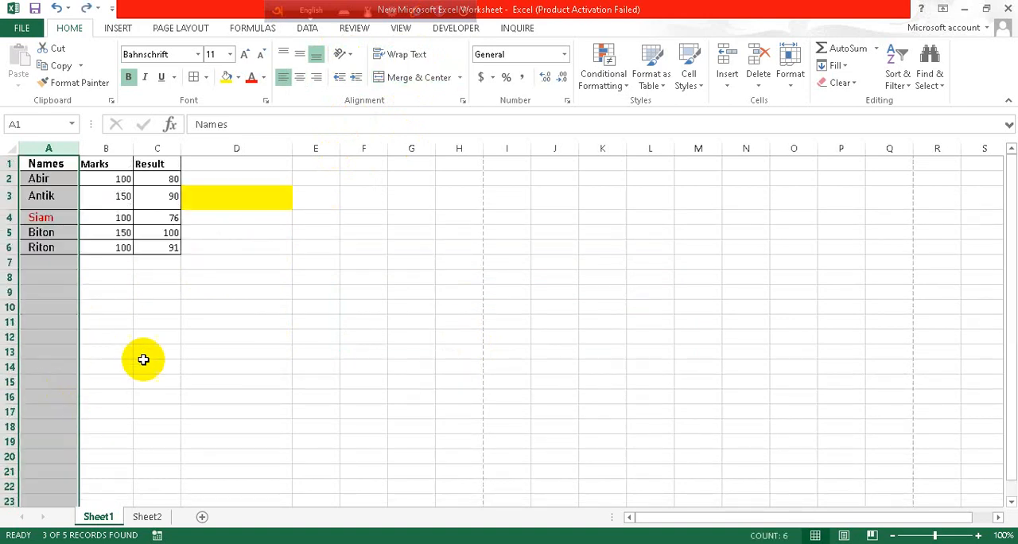
- Try merging and centering the header cells A1:B1 and making row 1 taller, and undo both changes
left_click(116, 307)
left_click_drag(55, 163, 103, 164)
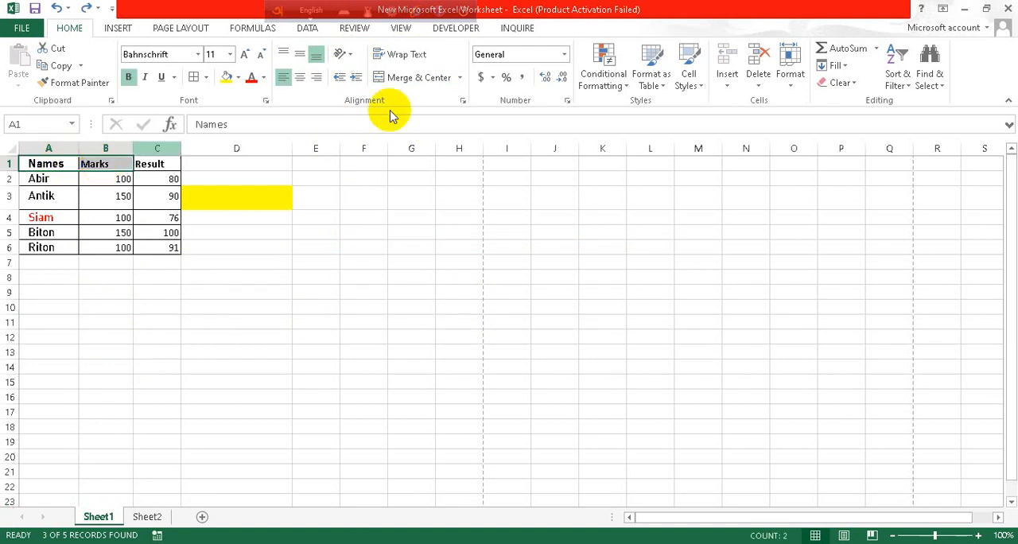
left_click(413, 79)
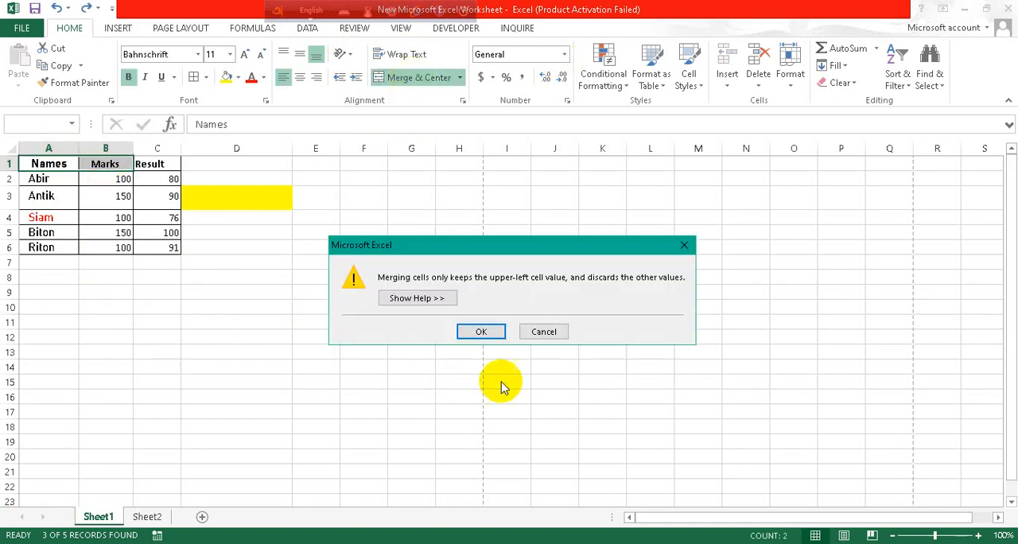
left_click(483, 333)
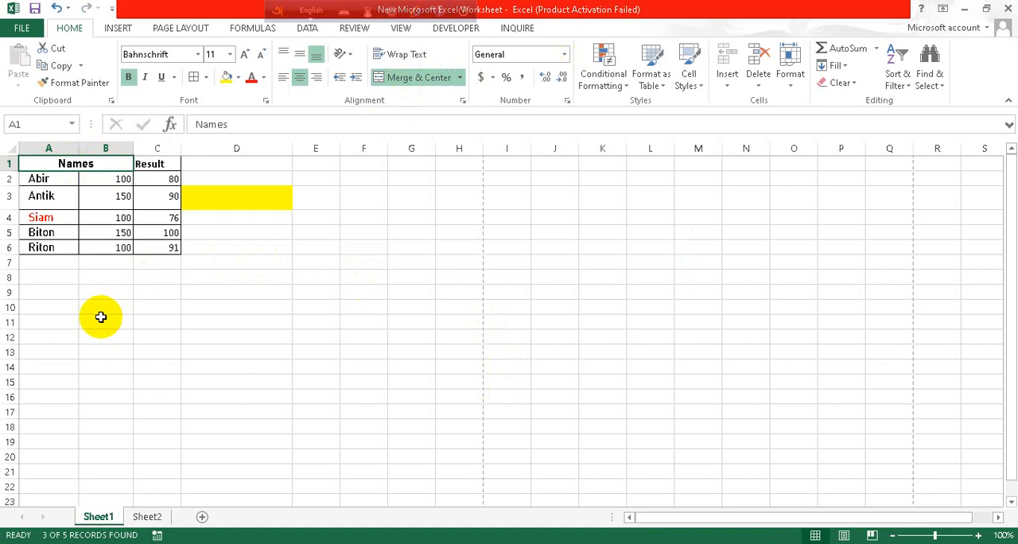
left_click_drag(11, 172, 9, 189)
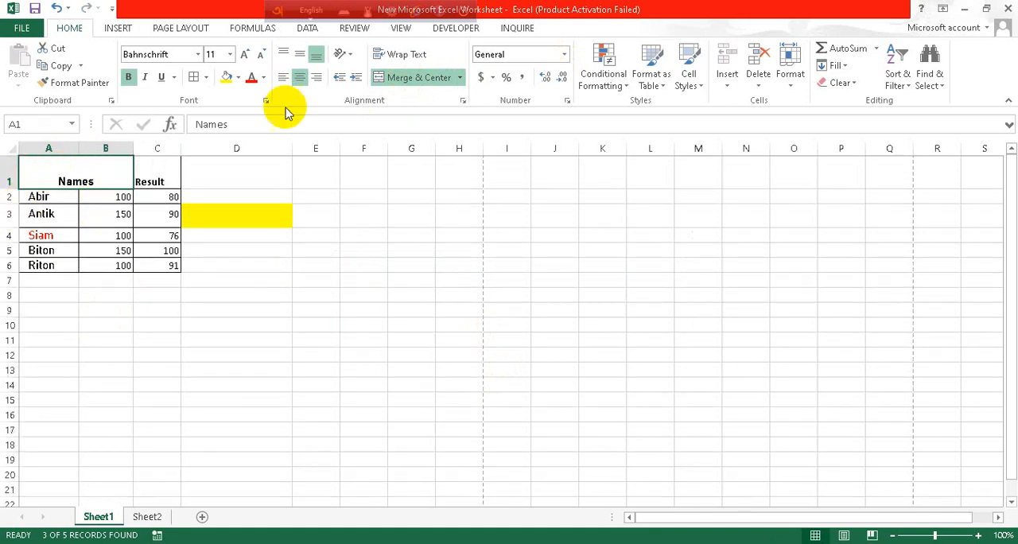
key("ctrl+z")
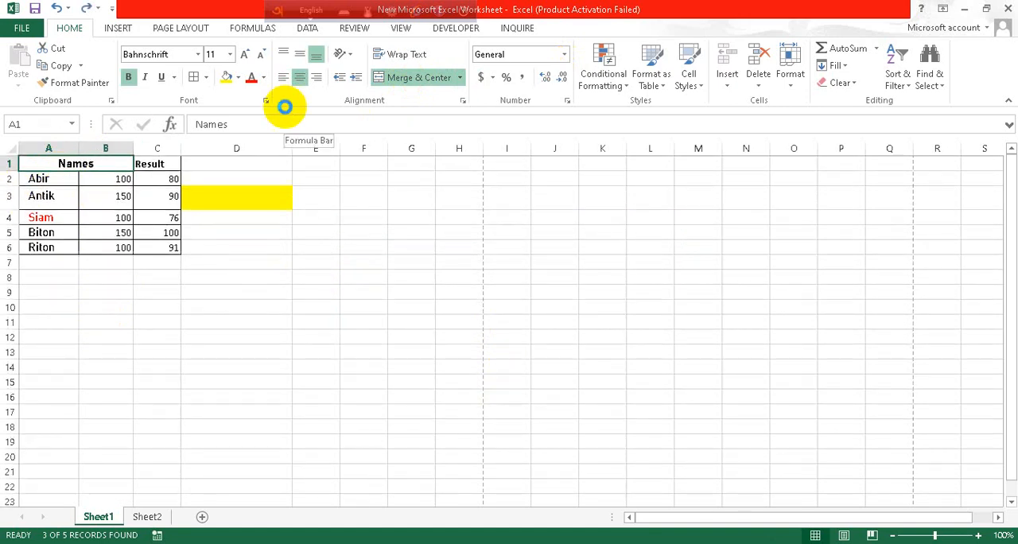
key("ctrl+z")
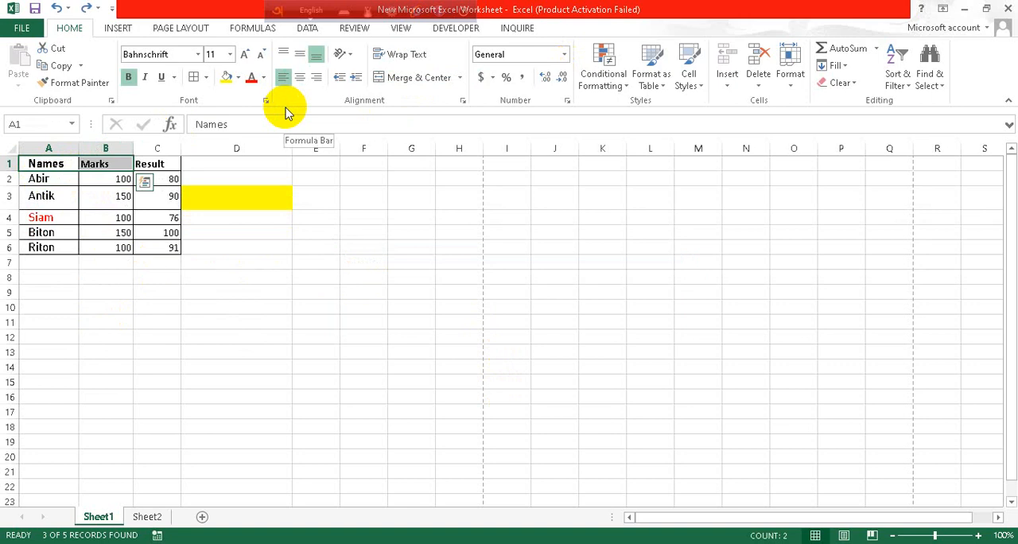
left_click(518, 233)
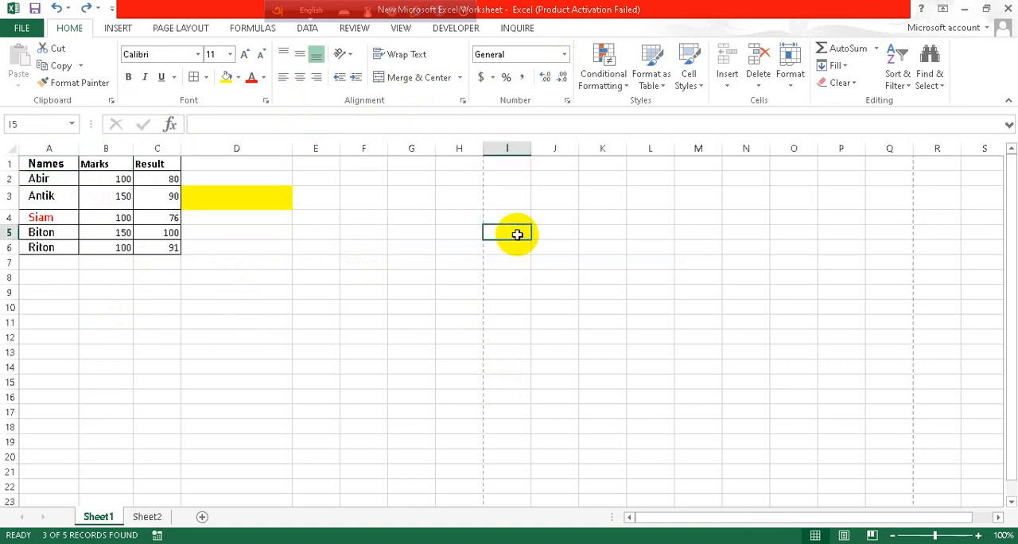
- Look through the available number formats and the main conditional formatting options
left_click(562, 62)
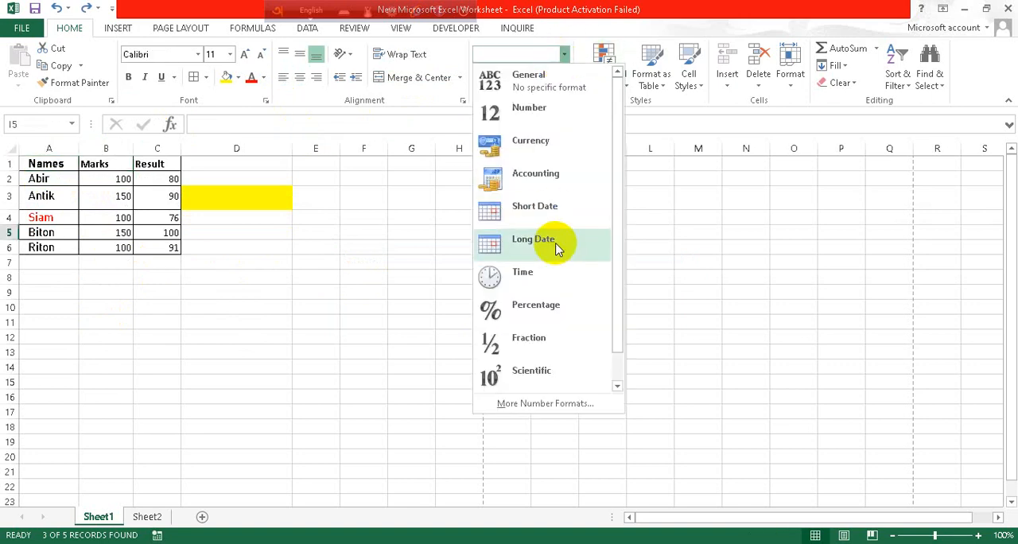
scroll(573, 278, "down", 1)
scroll(575, 290, "up", 1)
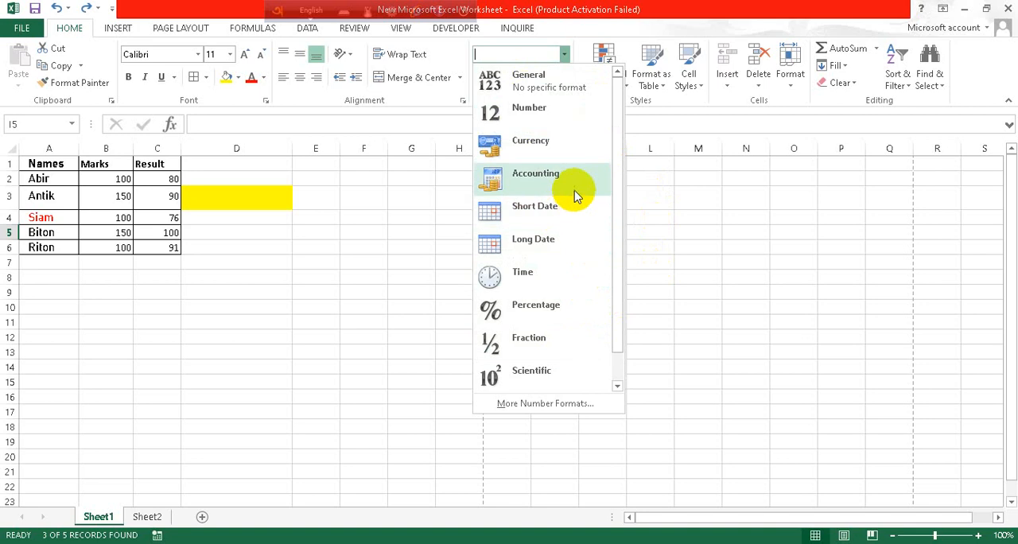
scroll(590, 386, "down", 1)
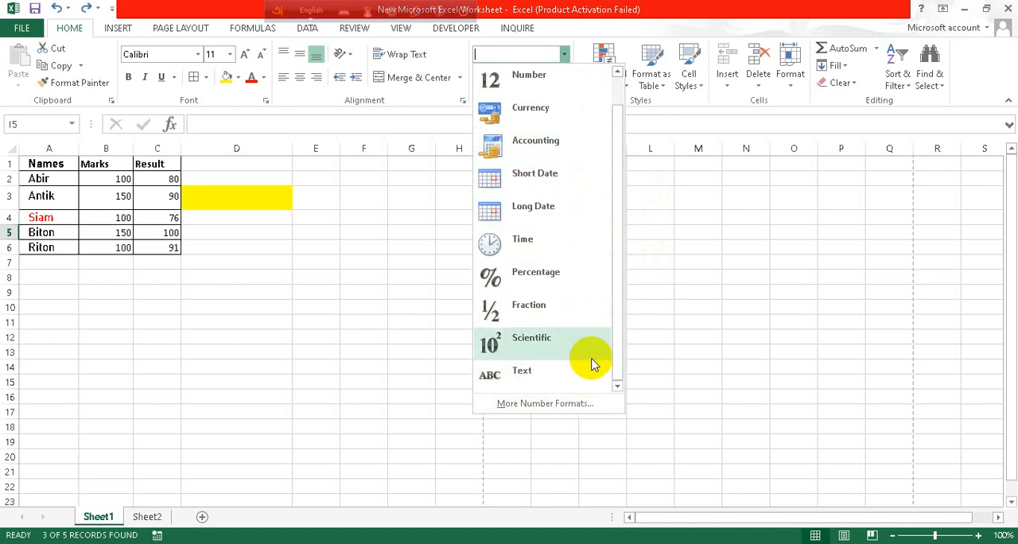
left_click(677, 301)
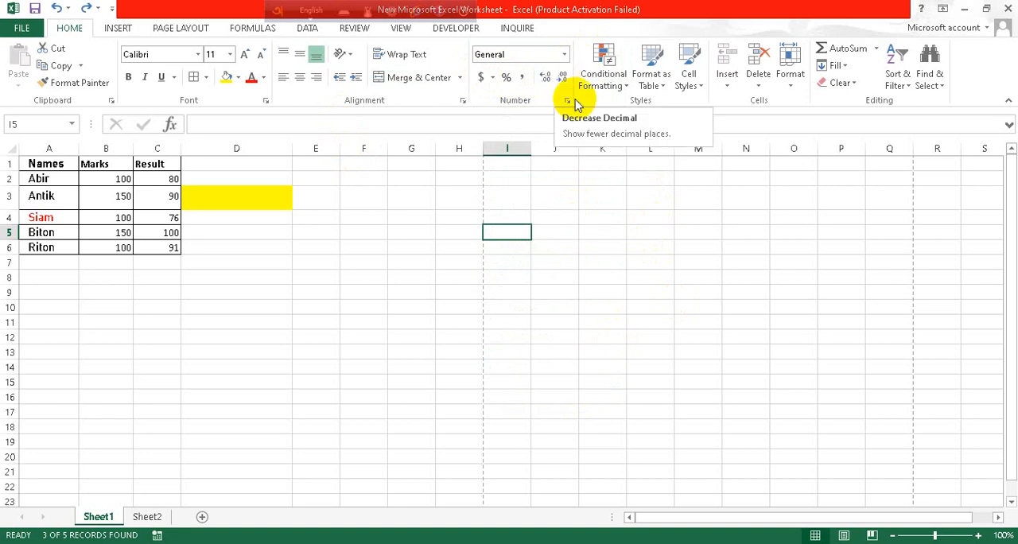
left_click(628, 89)
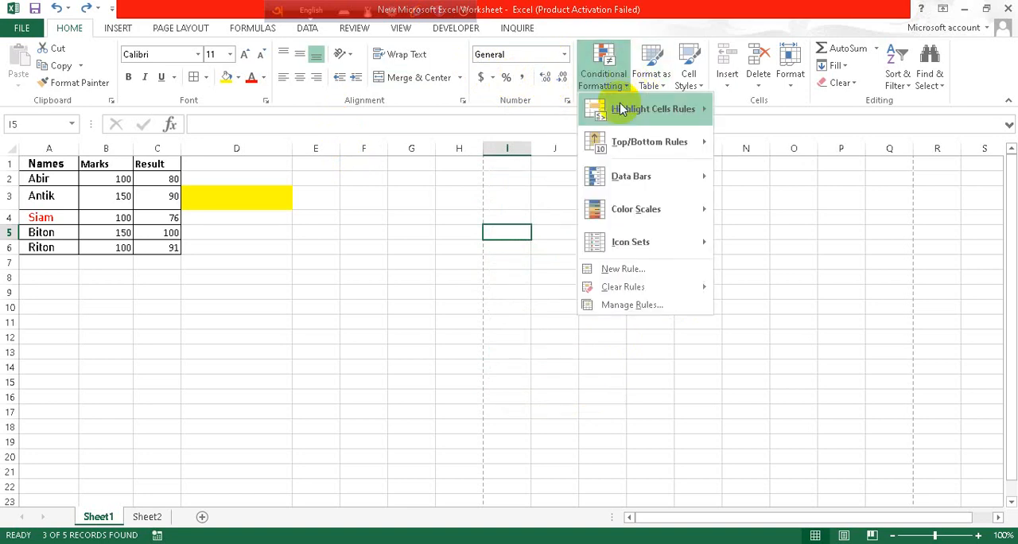
mouse_move(614, 119)
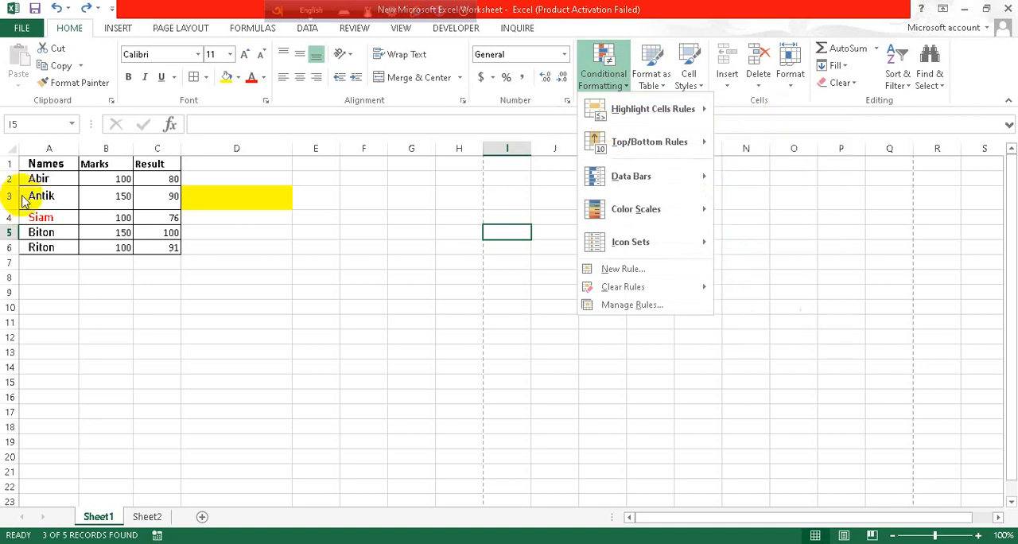
- Apply a Greater Than conditional formatting rule of 80 to the entire Result column, using Light Red Fill with Dark Red Text
left_click(147, 195)
left_click(113, 179)
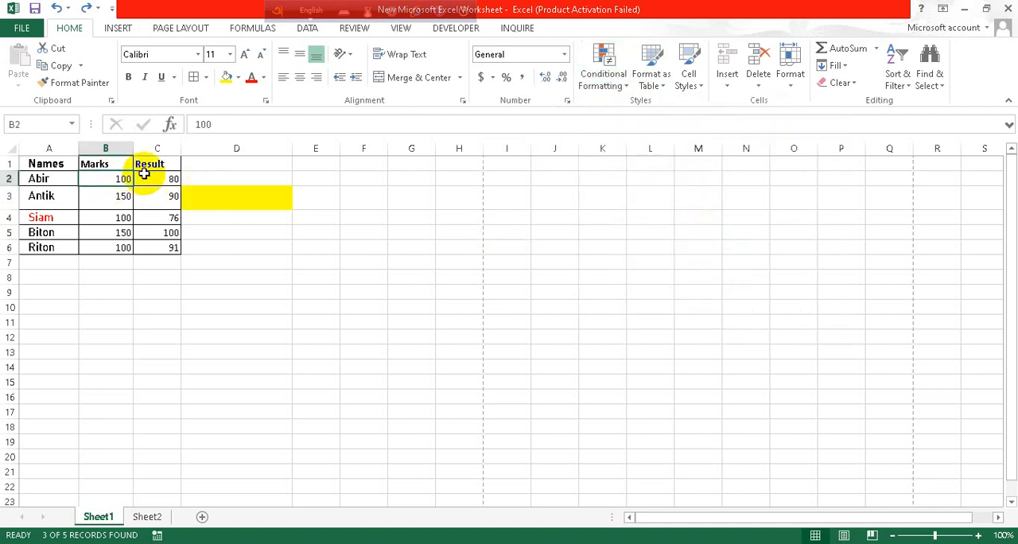
left_click(156, 165)
left_click(159, 149)
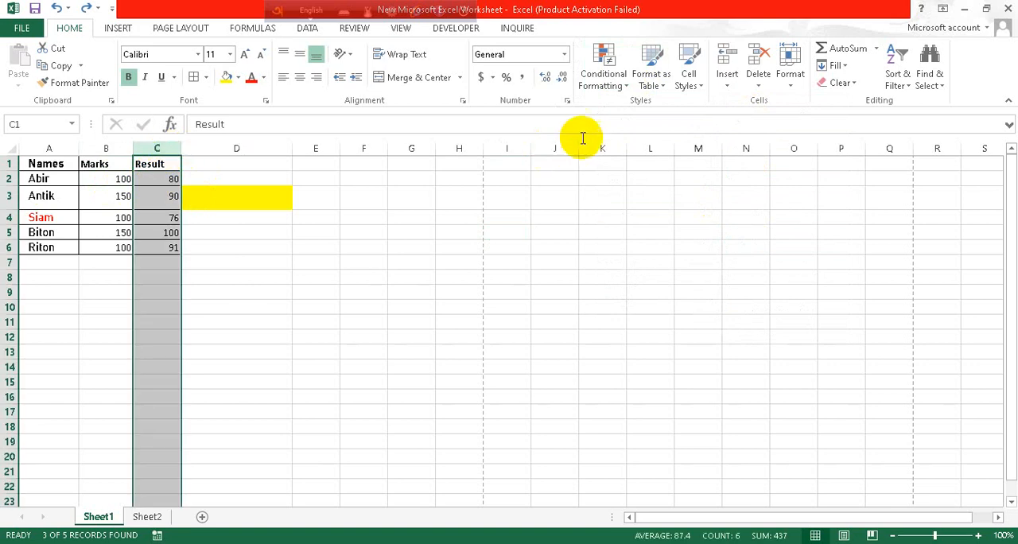
left_click(623, 86)
mouse_move(650, 108)
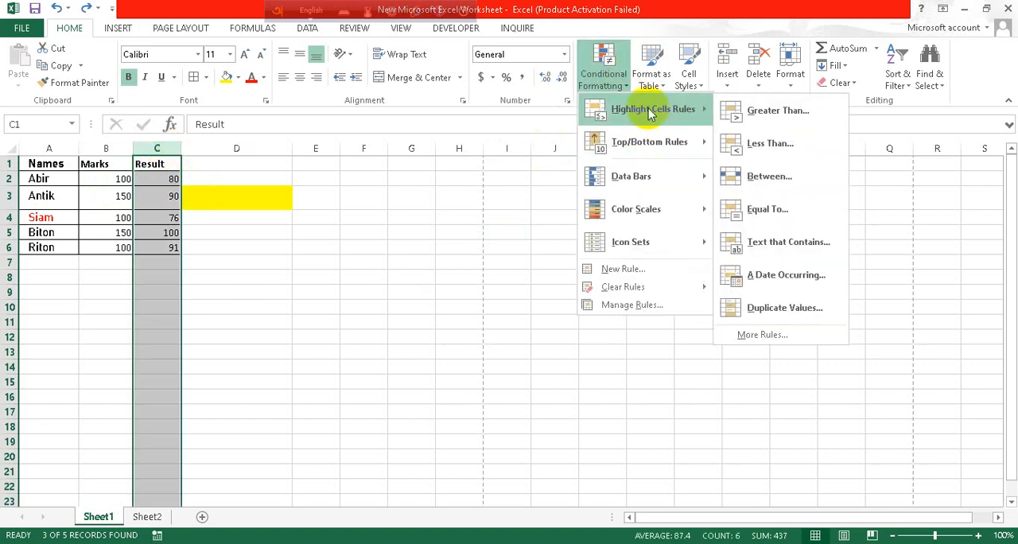
left_click(748, 111)
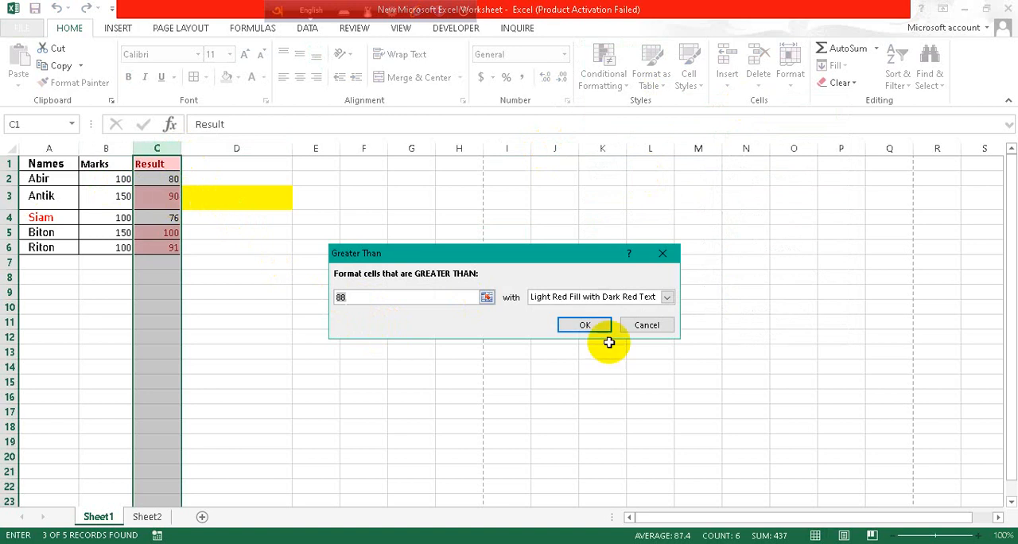
left_click(379, 301)
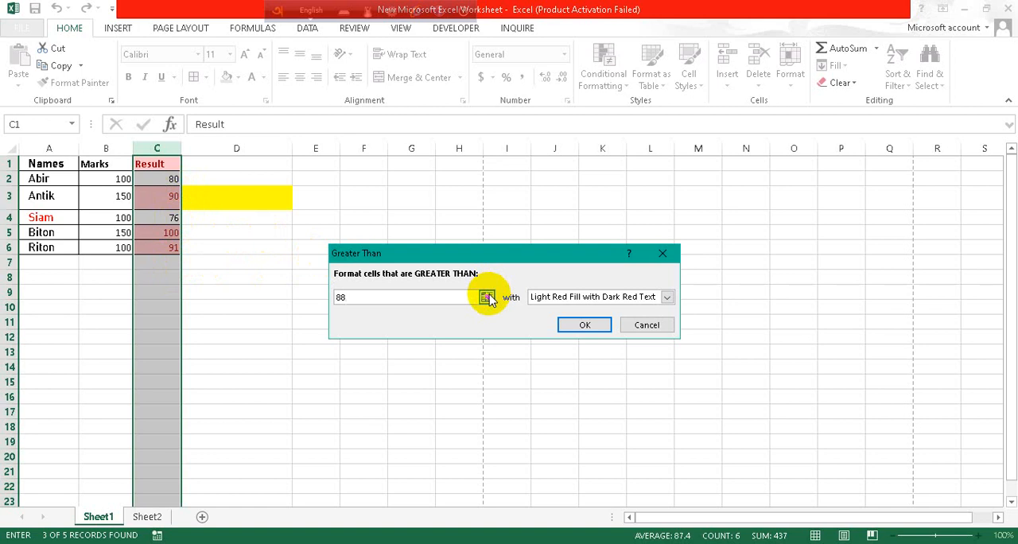
key("BackSpace")
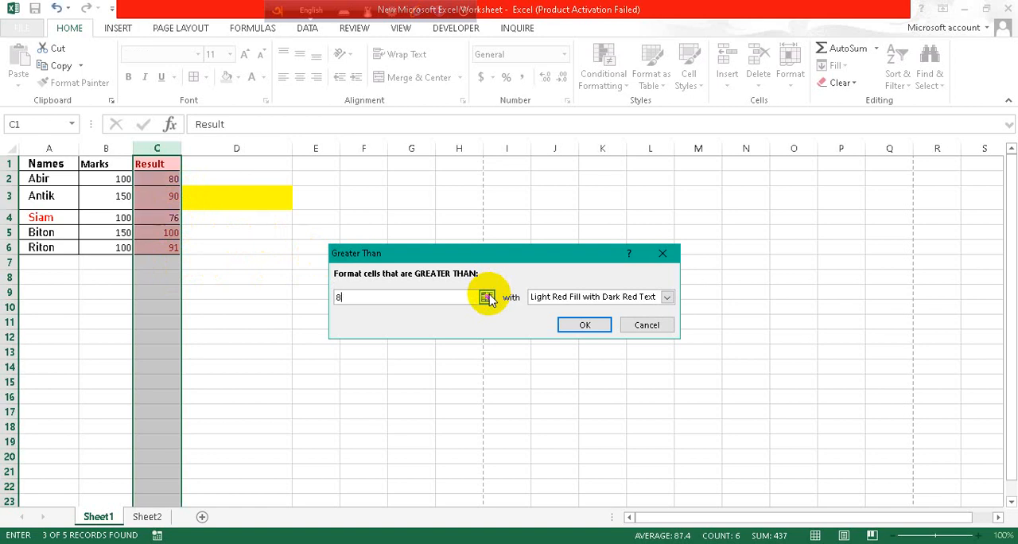
type("0")
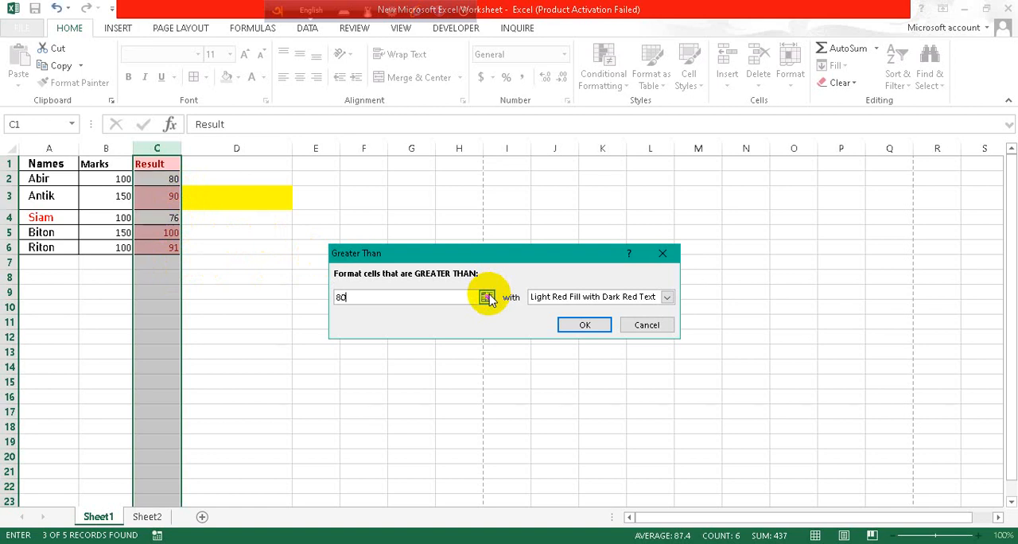
left_click(601, 326)
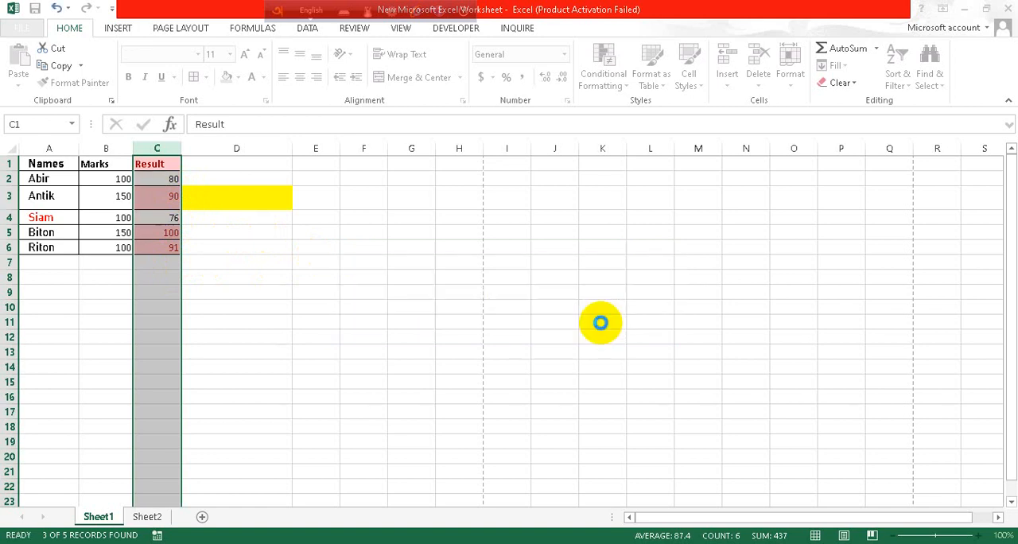
left_click(210, 253)
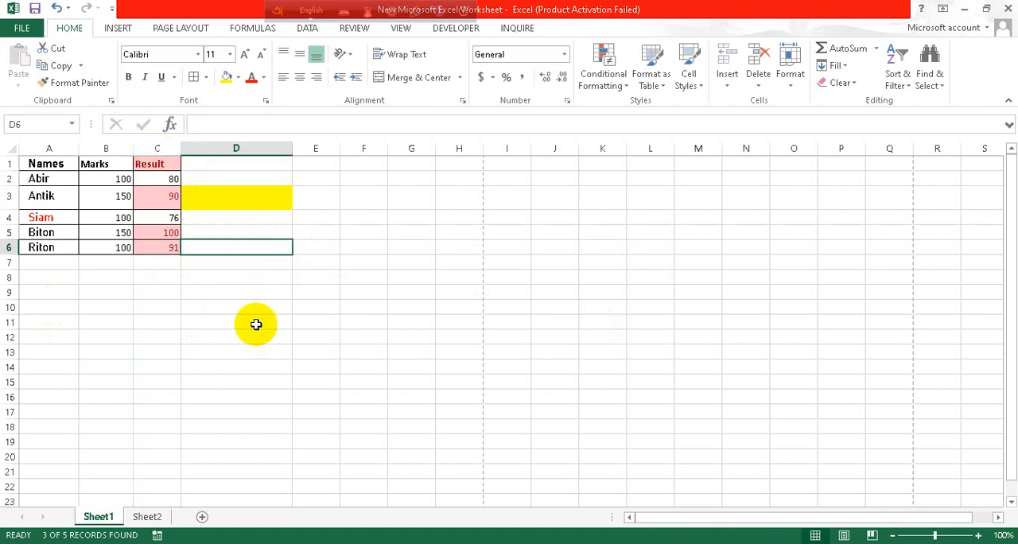
- Look through the Top/Bottom, Data Bars and other conditional formatting choices, and view the New Formatting Rule dialog without creating a rule
left_click(616, 86)
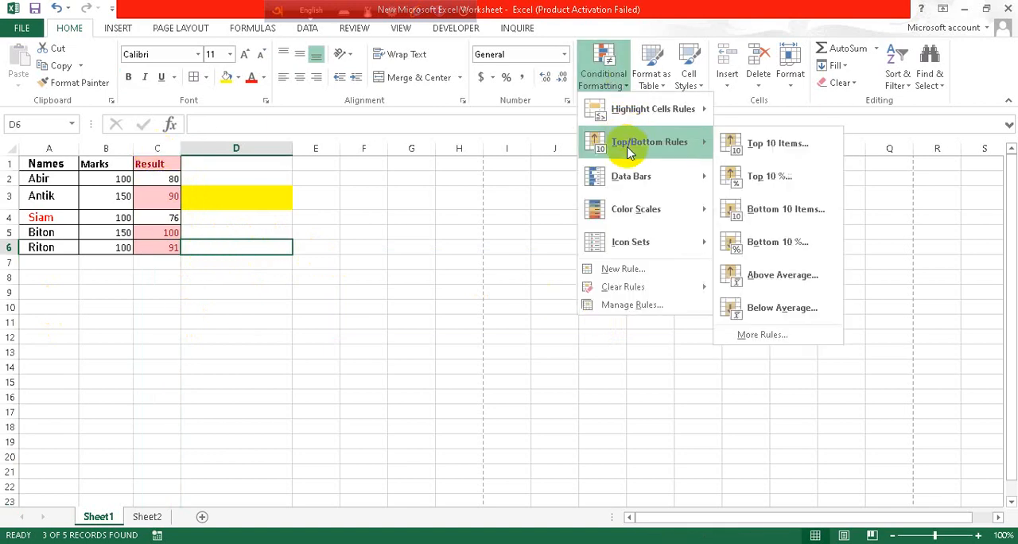
mouse_move(686, 109)
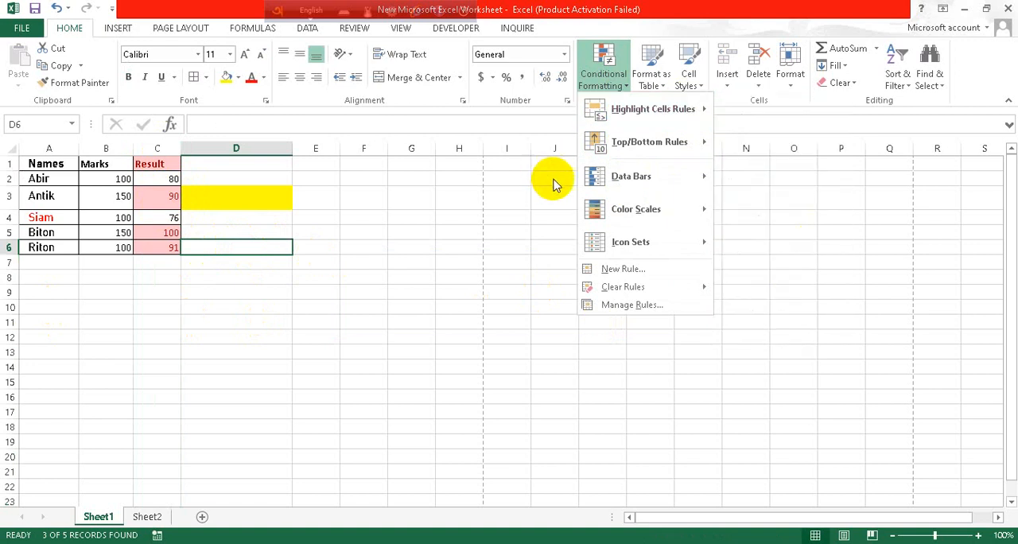
mouse_move(642, 177)
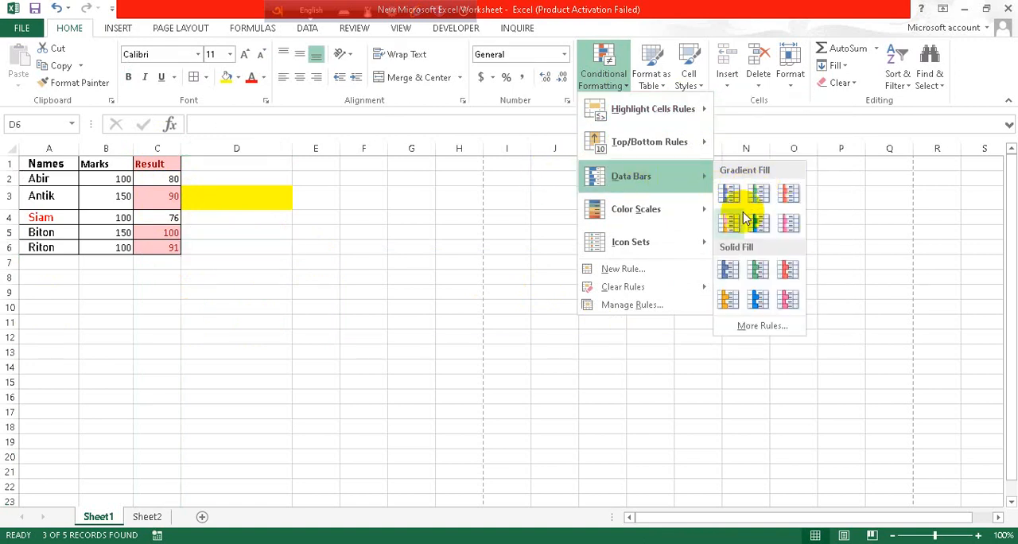
mouse_move(673, 237)
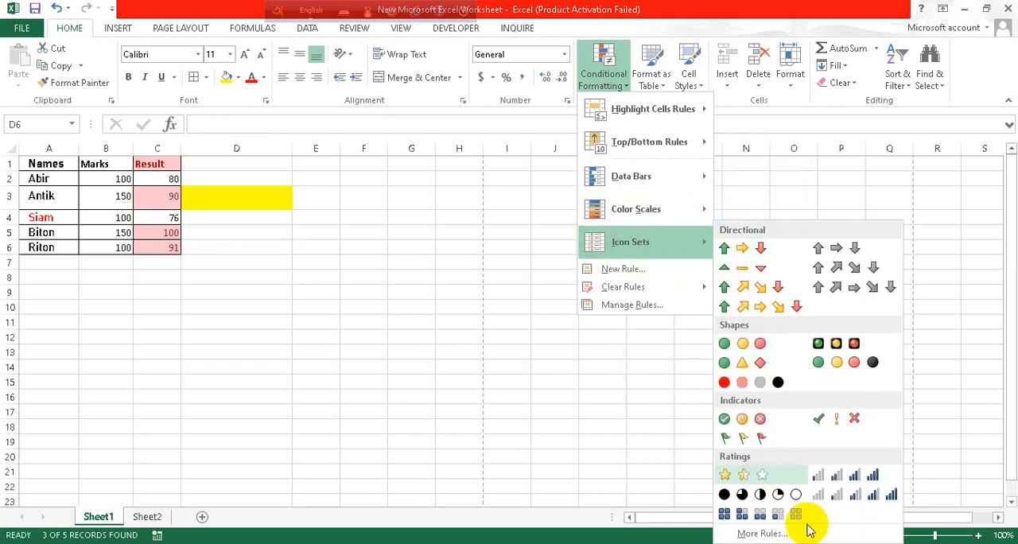
left_click(627, 271)
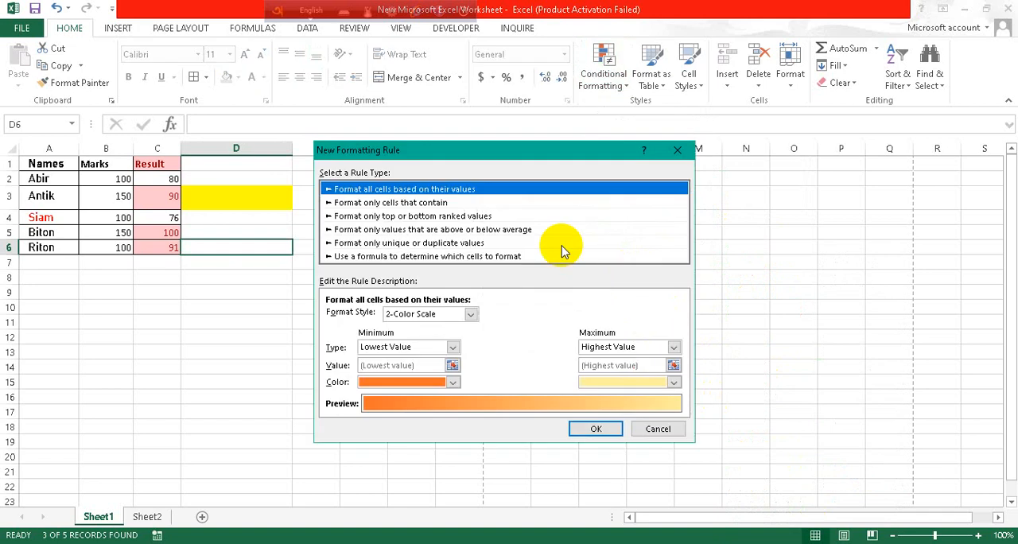
left_click(677, 150)
- Look through the table and cell style galleries and the options for inserting, deleting and formatting cells
left_click(653, 84)
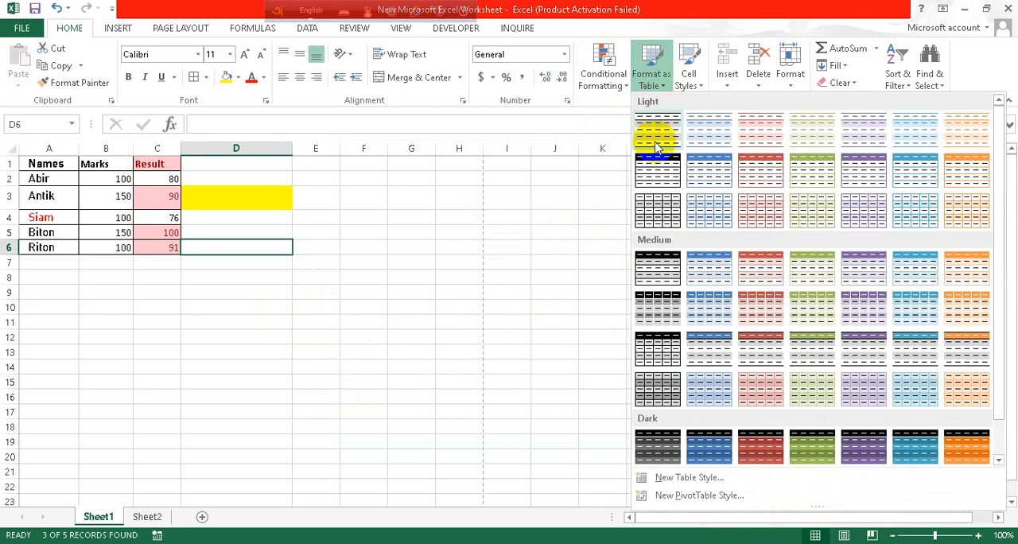
left_click(701, 89)
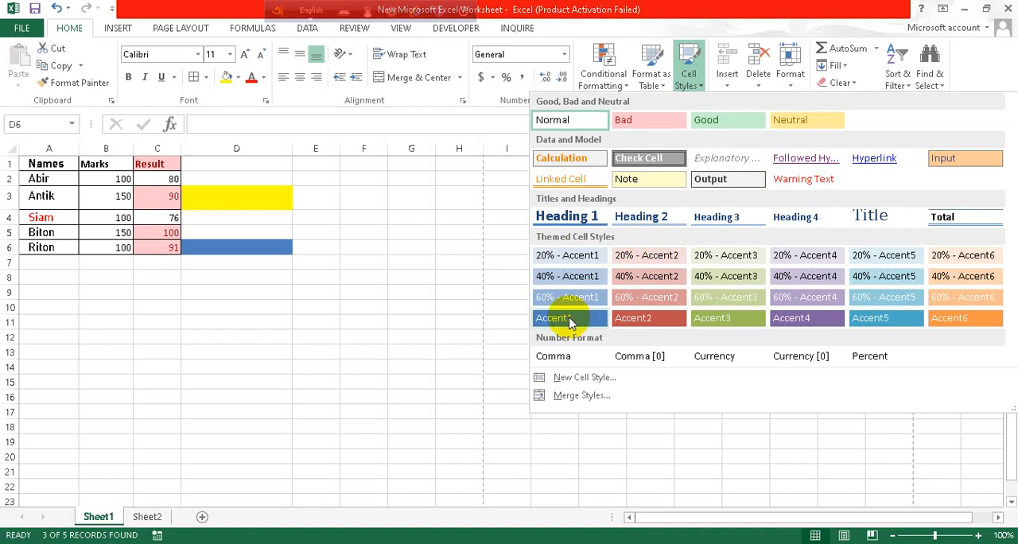
left_click(725, 89)
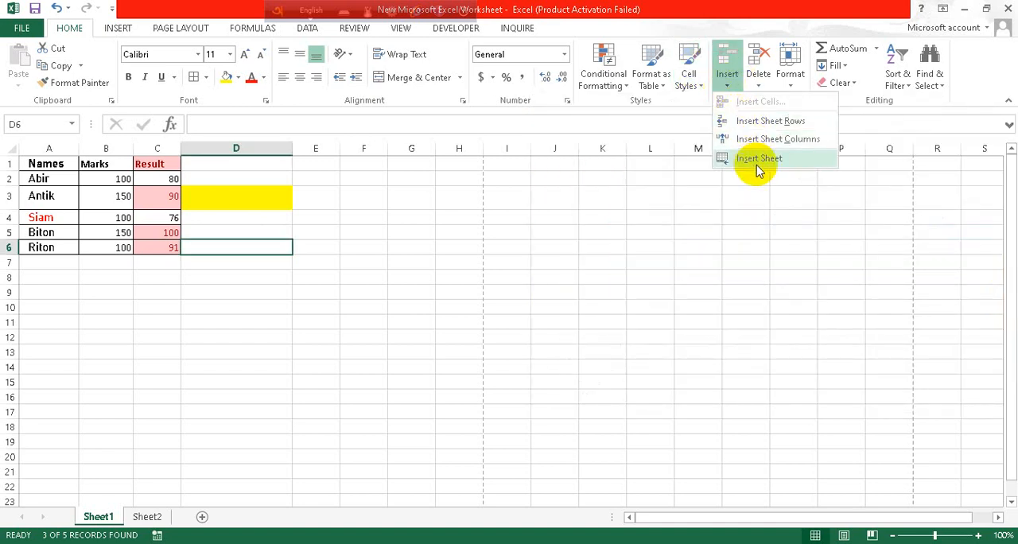
left_click(762, 93)
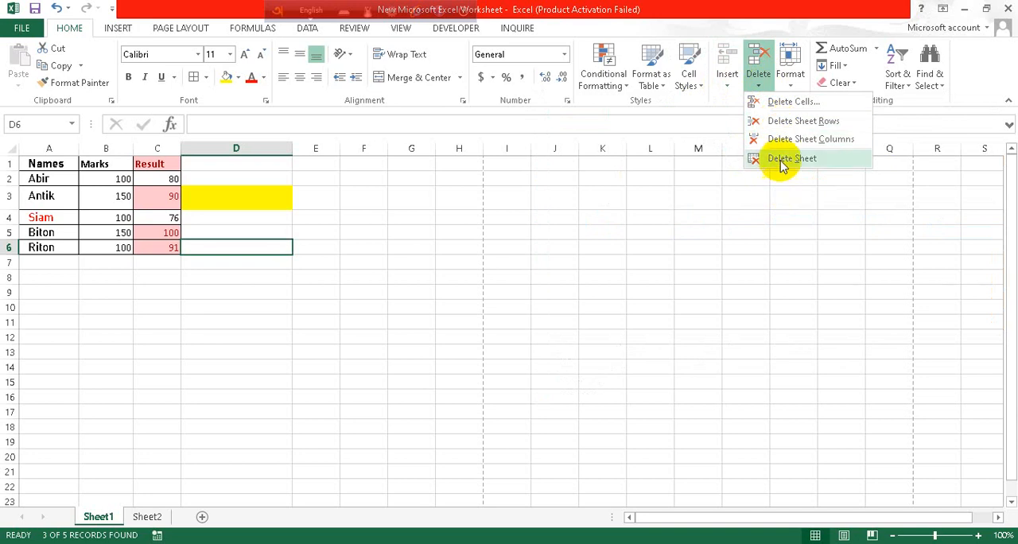
left_click(792, 88)
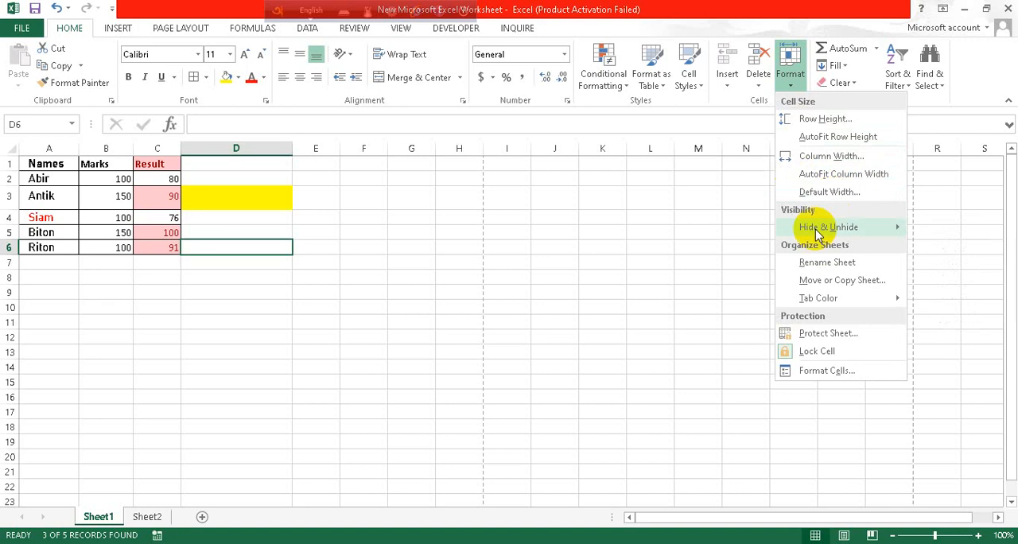
mouse_move(813, 230)
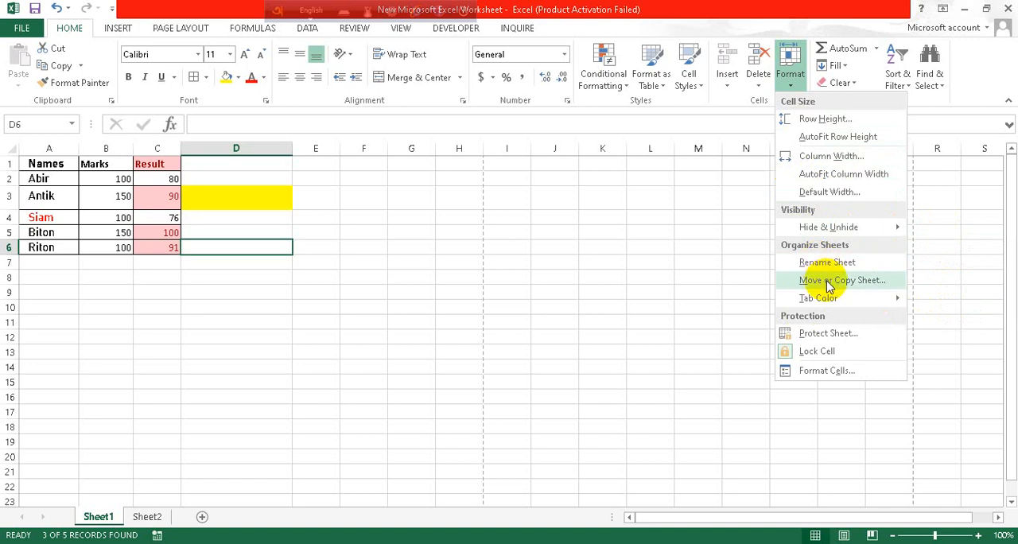
mouse_move(824, 304)
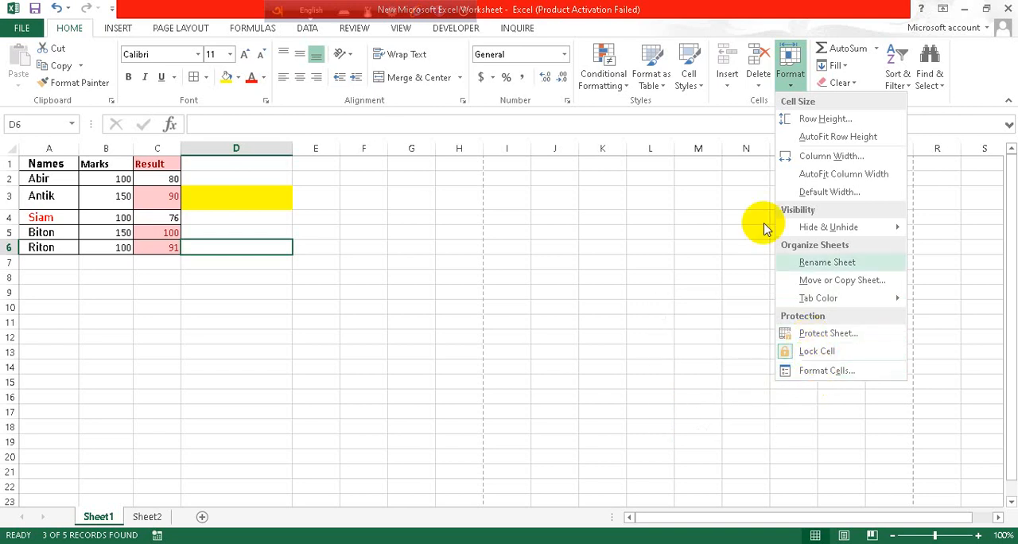
left_click(734, 196)
- Browse the full function list and try inserting the ABS function into D6, leaving it without an argument
left_click(875, 50)
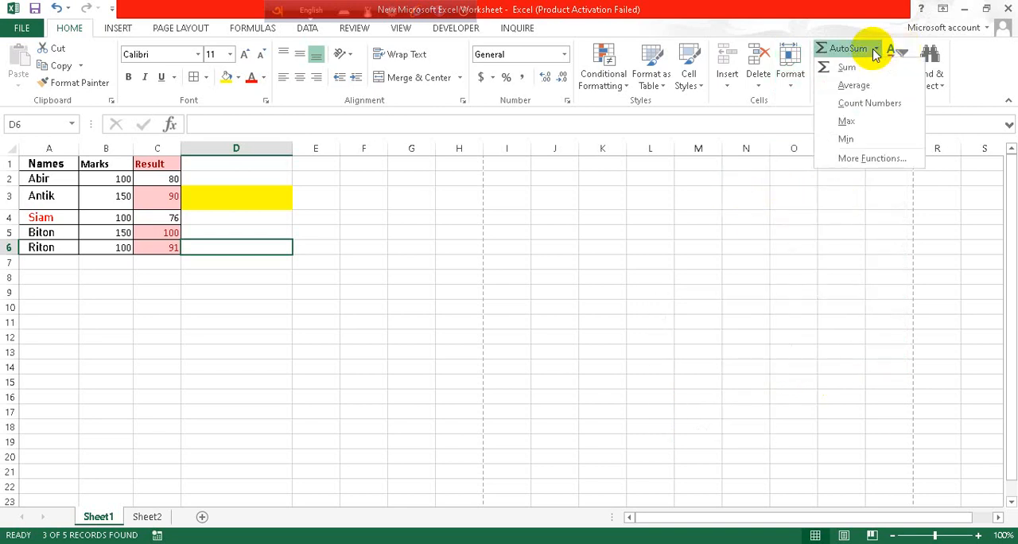
left_click(872, 159)
scroll(433, 253, "down", 12)
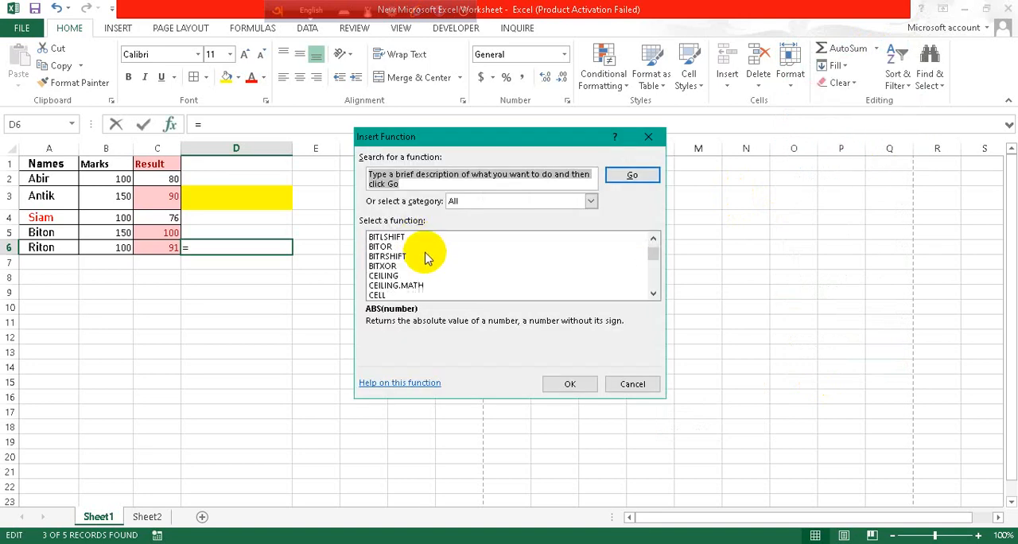
scroll(427, 253, "down", 20)
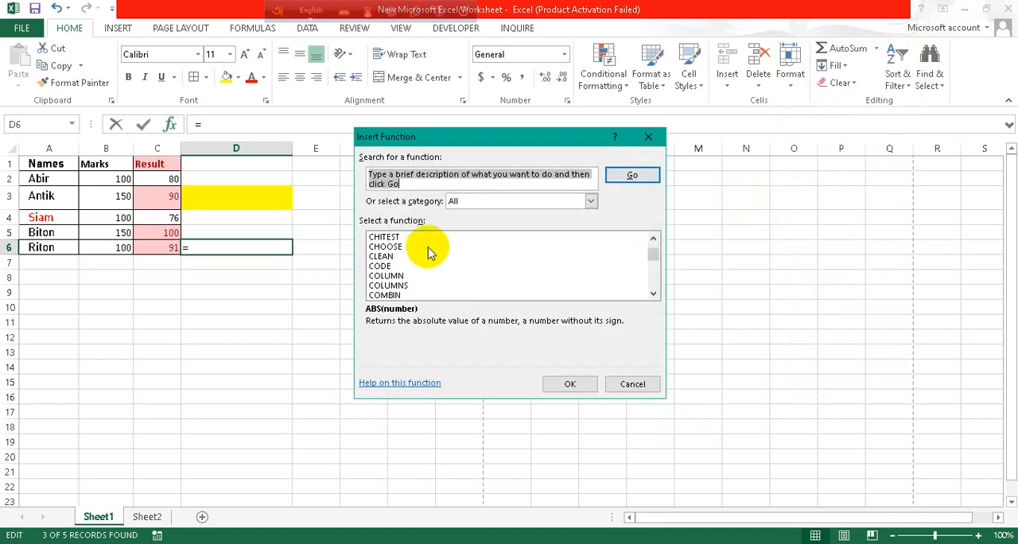
left_click(580, 384)
left_click(693, 196)
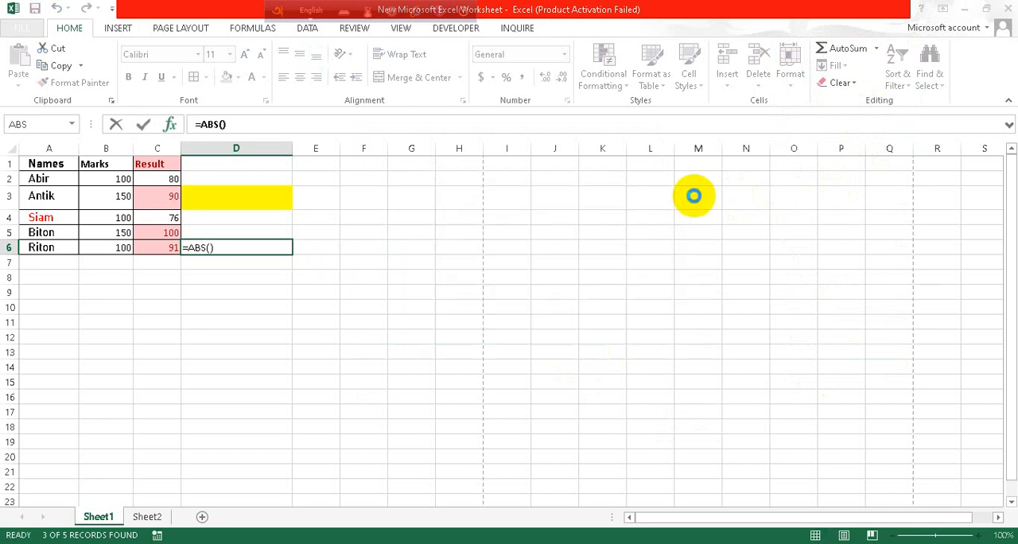
- Look at the Fill options and clear the formats of cell D6
left_click(848, 68)
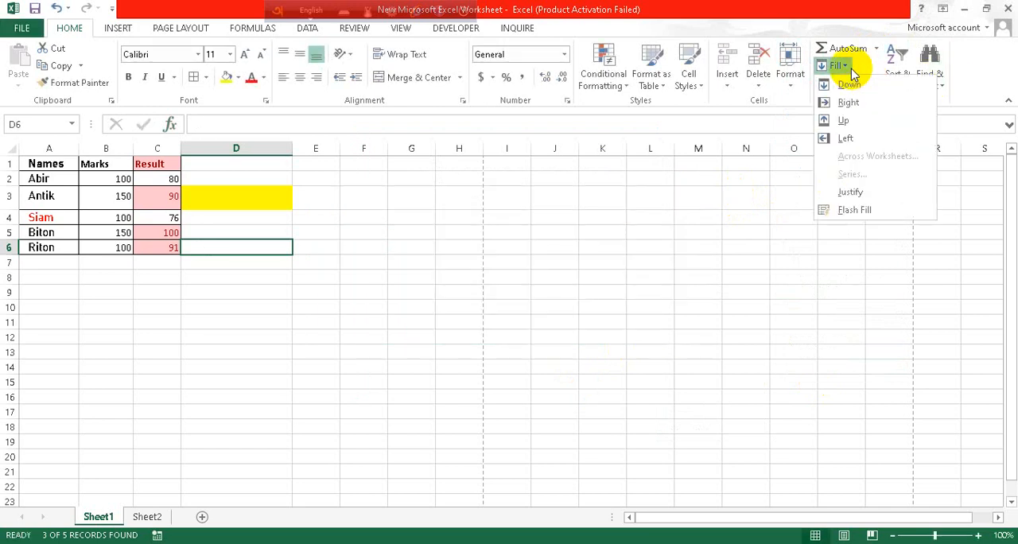
left_click(774, 169)
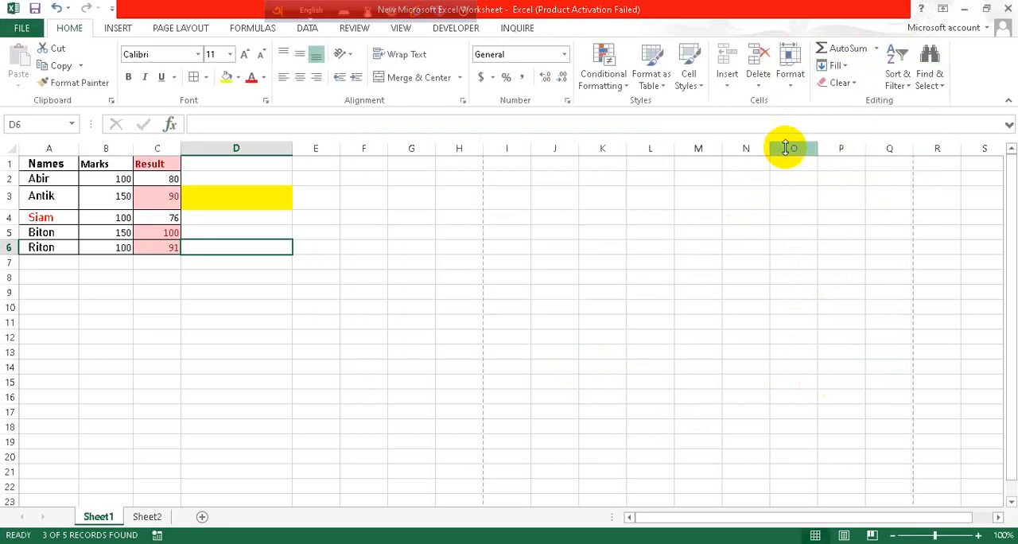
left_click(845, 83)
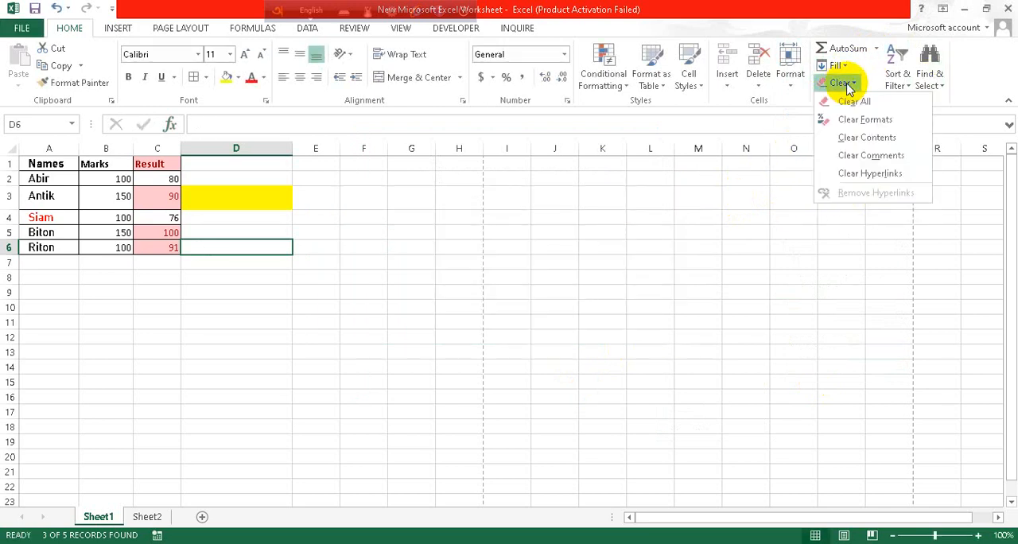
left_click(853, 117)
- Clear all formats from the Result column, keeping its contents
left_click(158, 148)
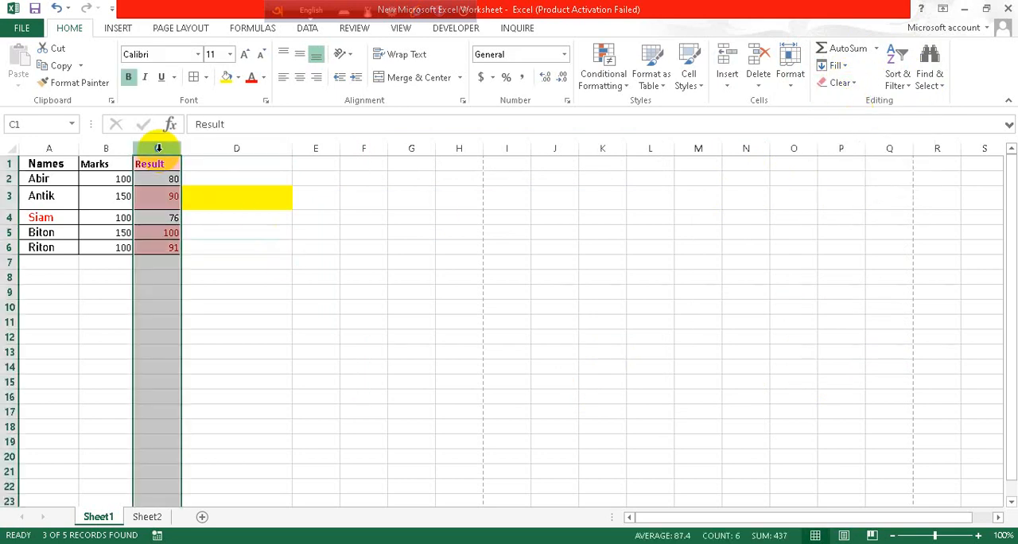
left_click(849, 87)
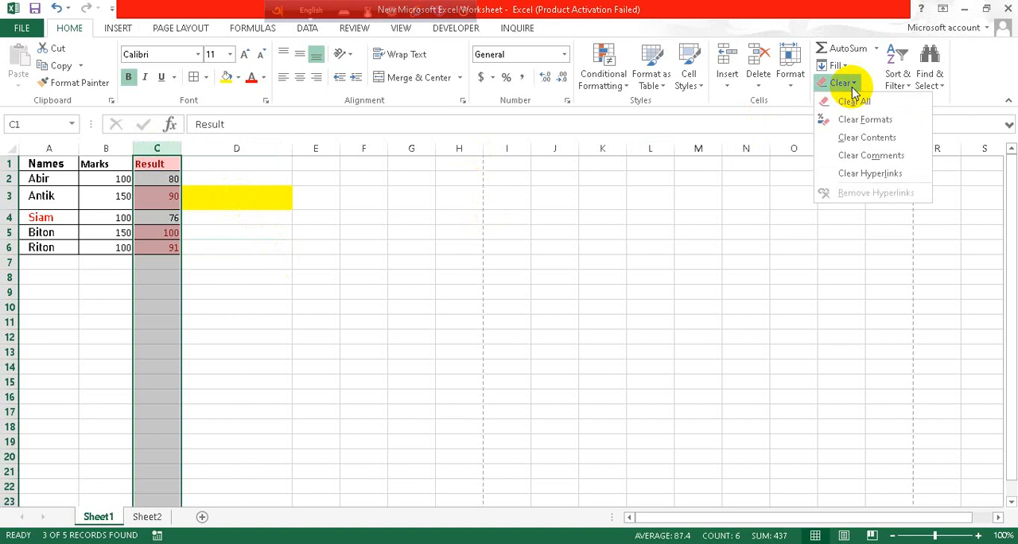
left_click(833, 120)
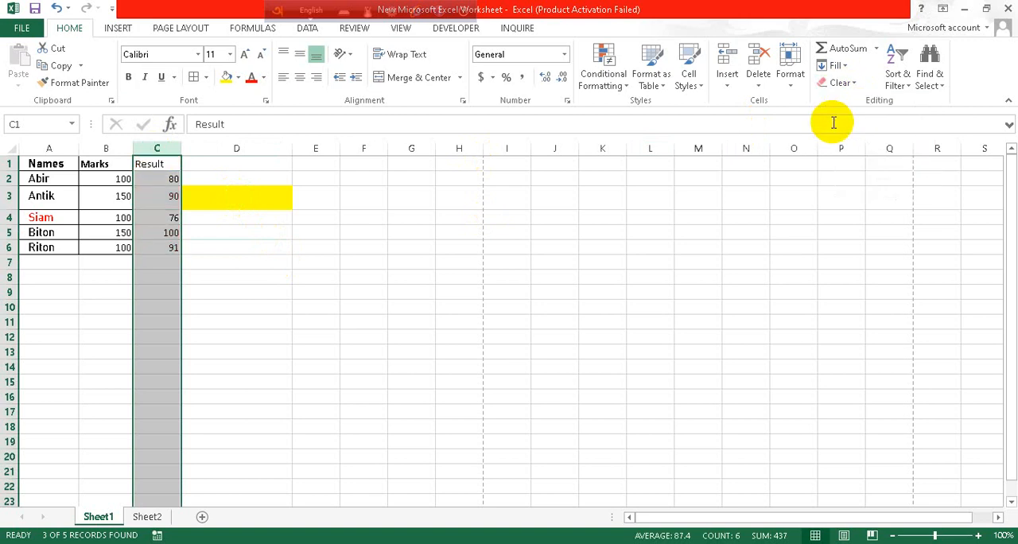
- Look through the Clear, Sort & Filter and Find & Select options without applying any
left_click(859, 83)
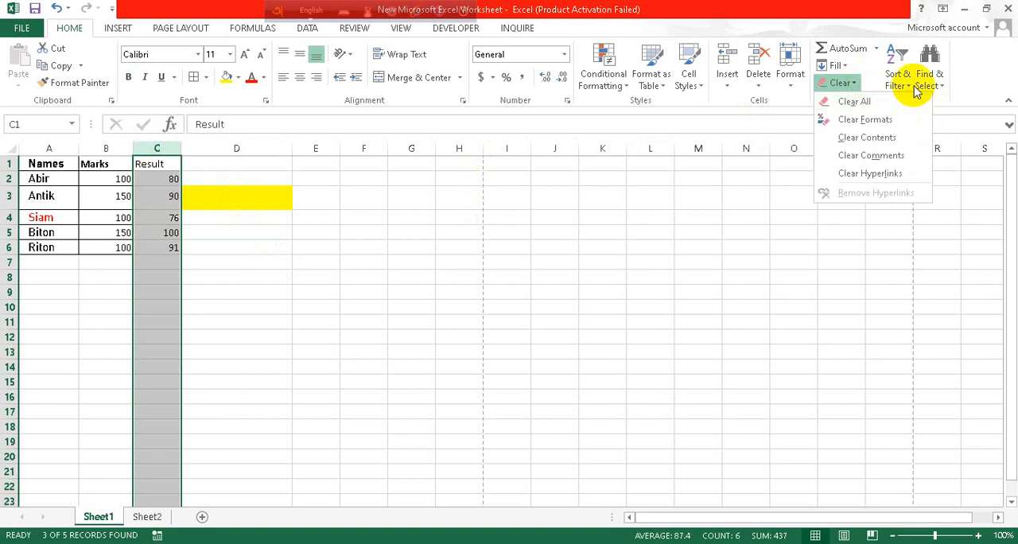
left_click(900, 80)
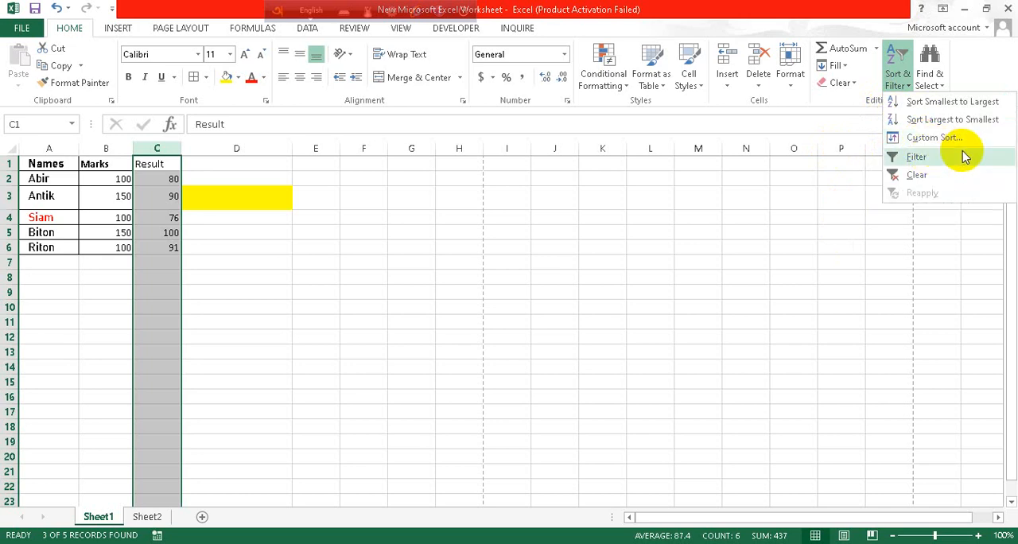
left_click(943, 82)
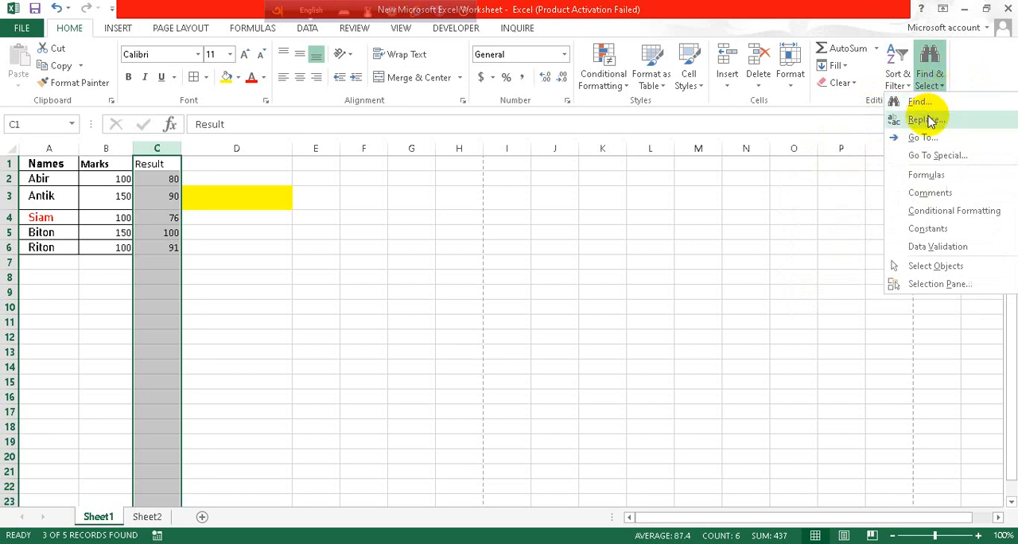
- Look over the Insert tools and the page setup choices for margins, orientation, paper size and page breaks
left_click(111, 30)
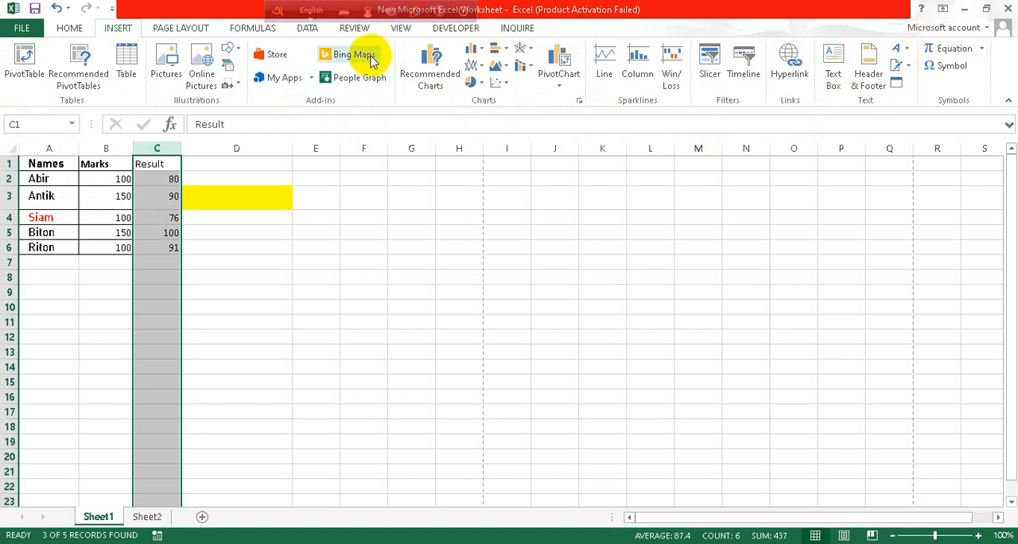
left_click(189, 32)
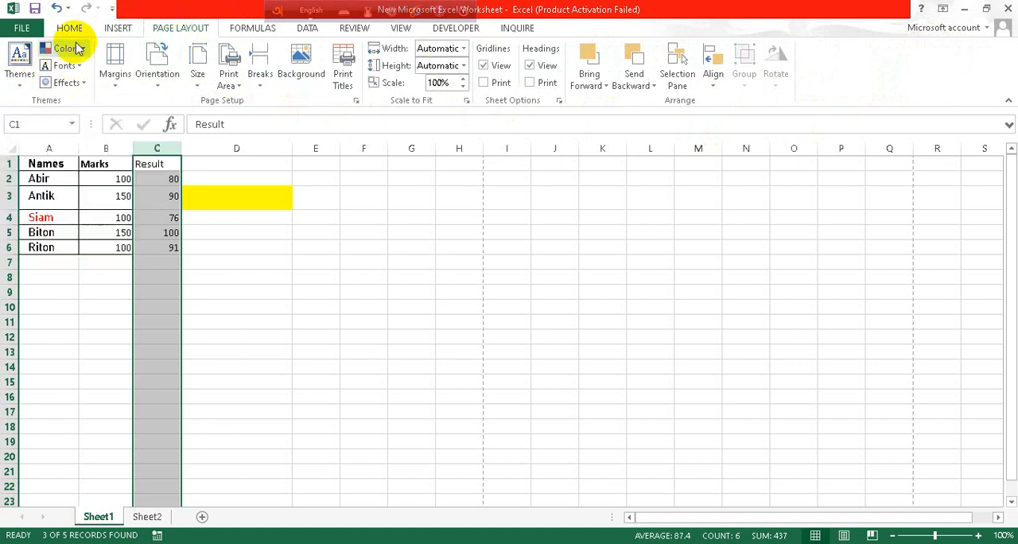
left_click(115, 87)
left_click(115, 89)
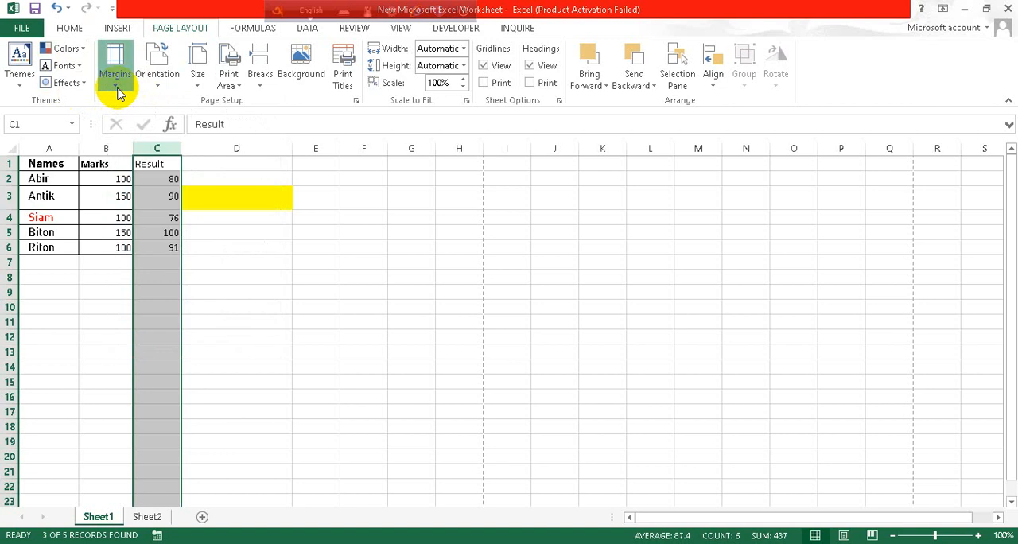
left_click(166, 90)
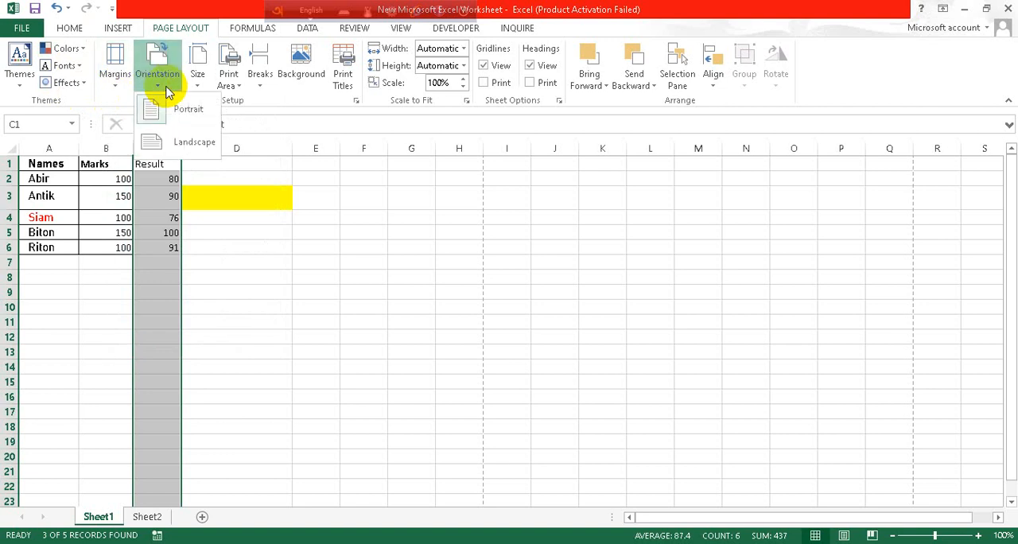
left_click(196, 84)
left_click(193, 86)
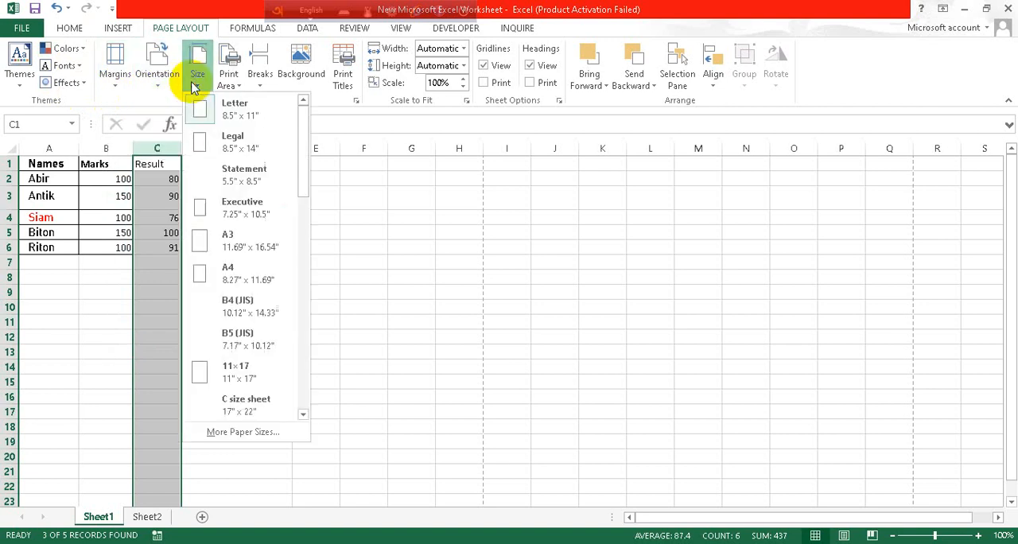
left_click(262, 76)
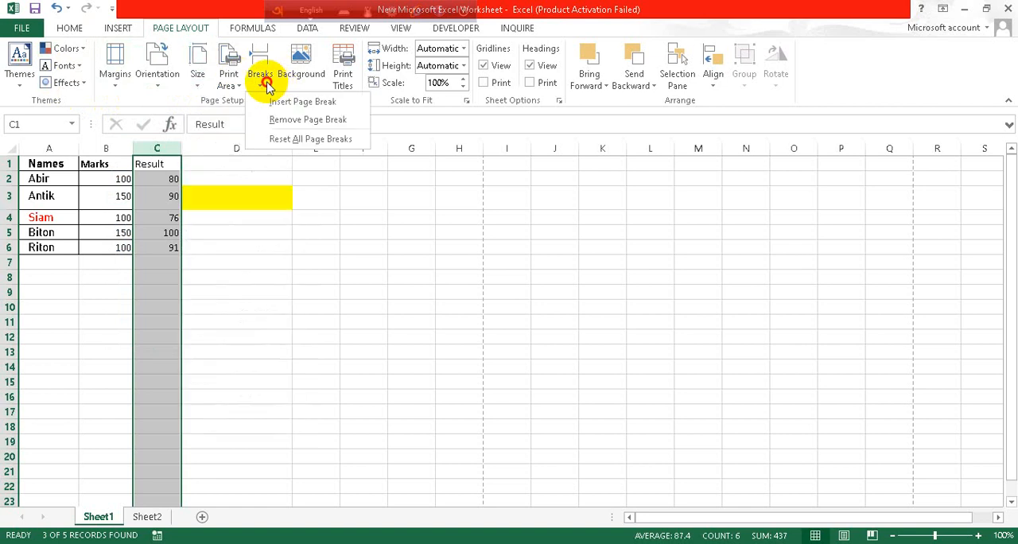
left_click(362, 187)
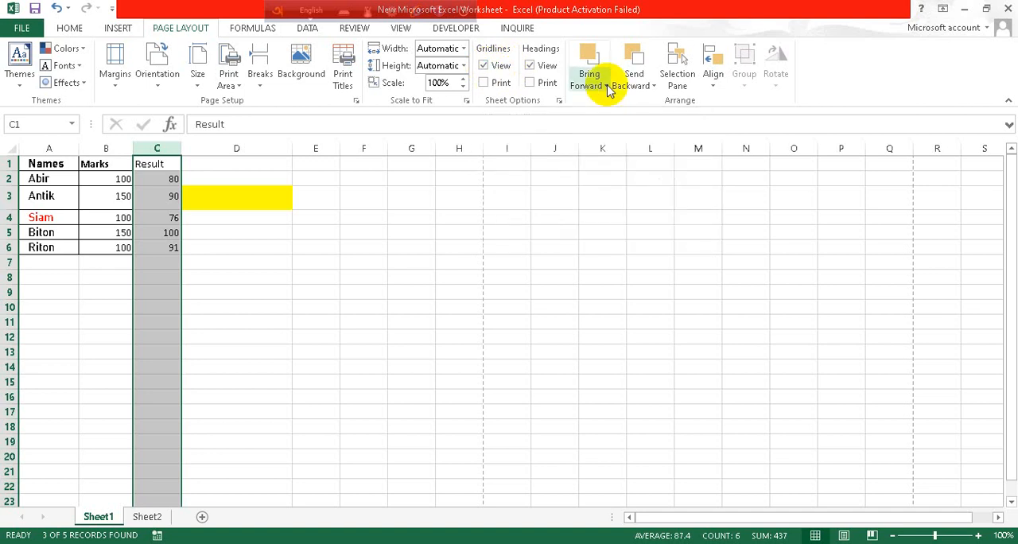
- Survey the Formulas, Data, Review, View, Developer and Inquire tools, and return to the Home tools
left_click(252, 29)
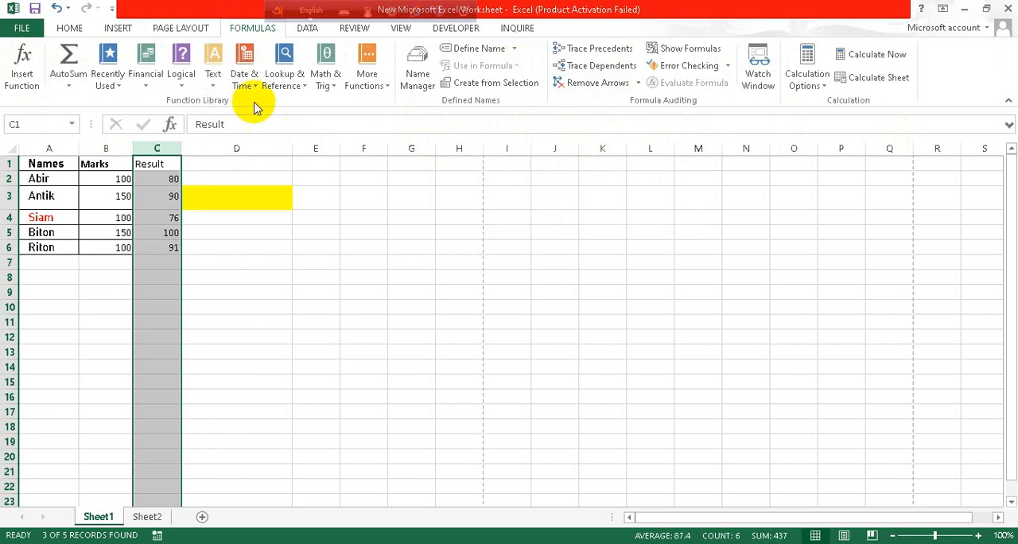
left_click(307, 27)
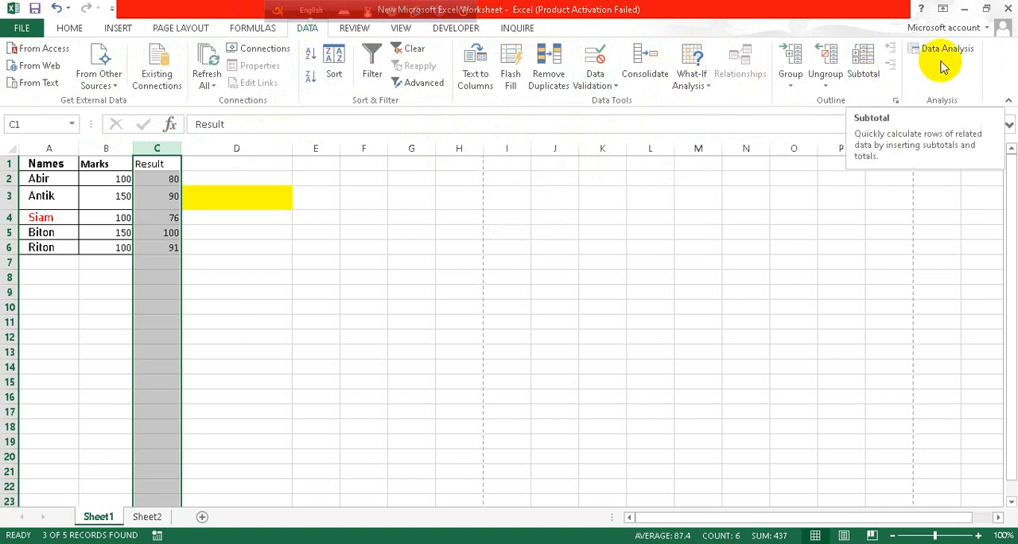
left_click(344, 34)
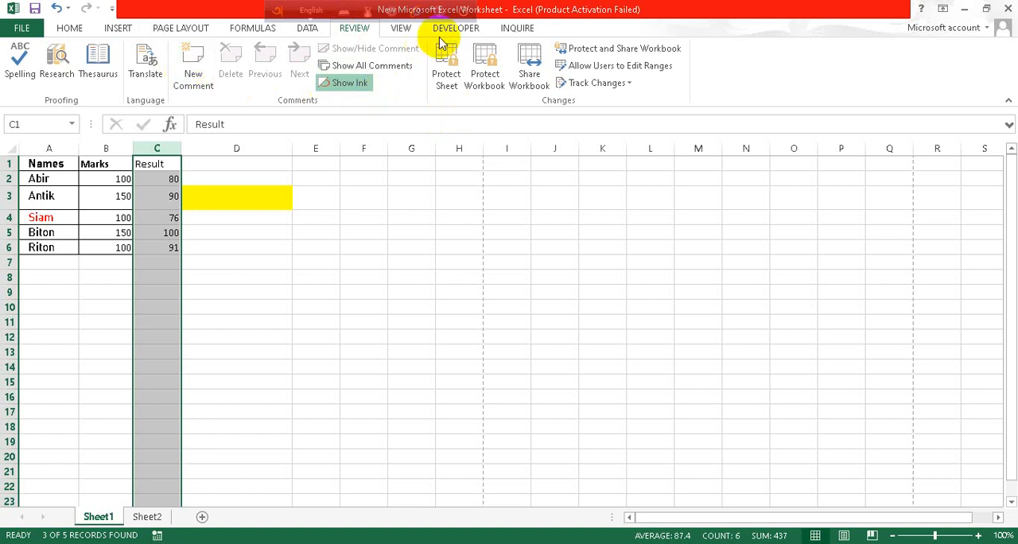
left_click(402, 30)
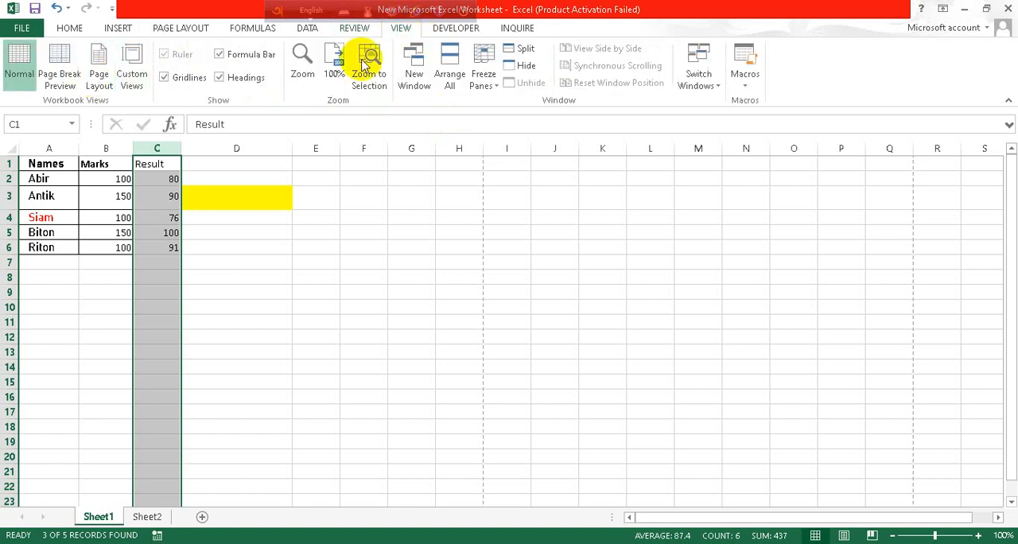
left_click(466, 32)
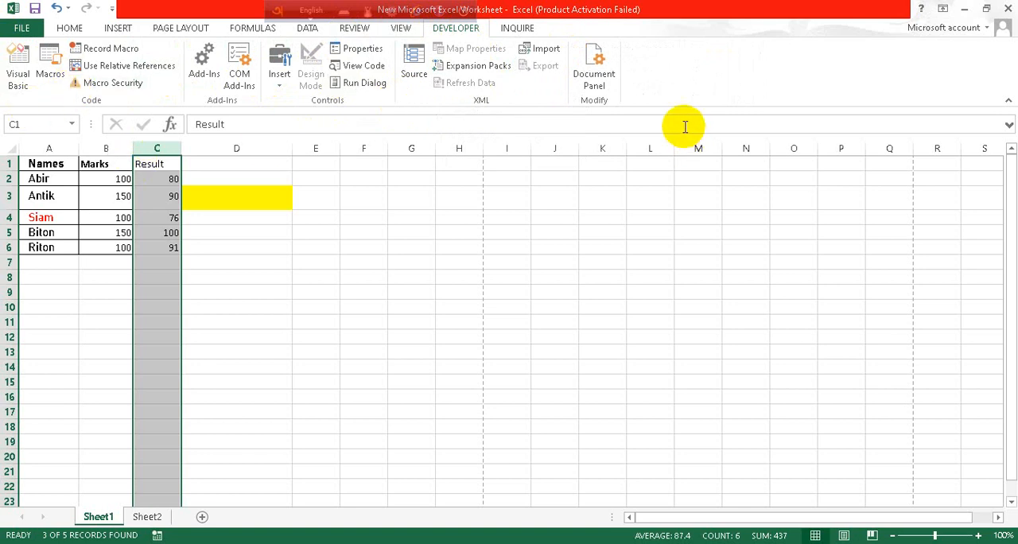
left_click(517, 29)
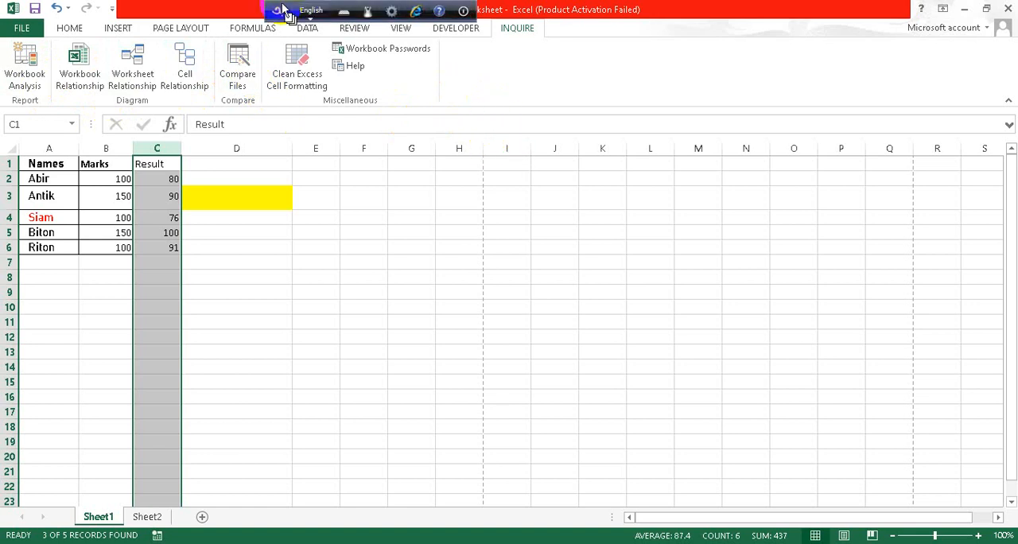
left_click(71, 28)
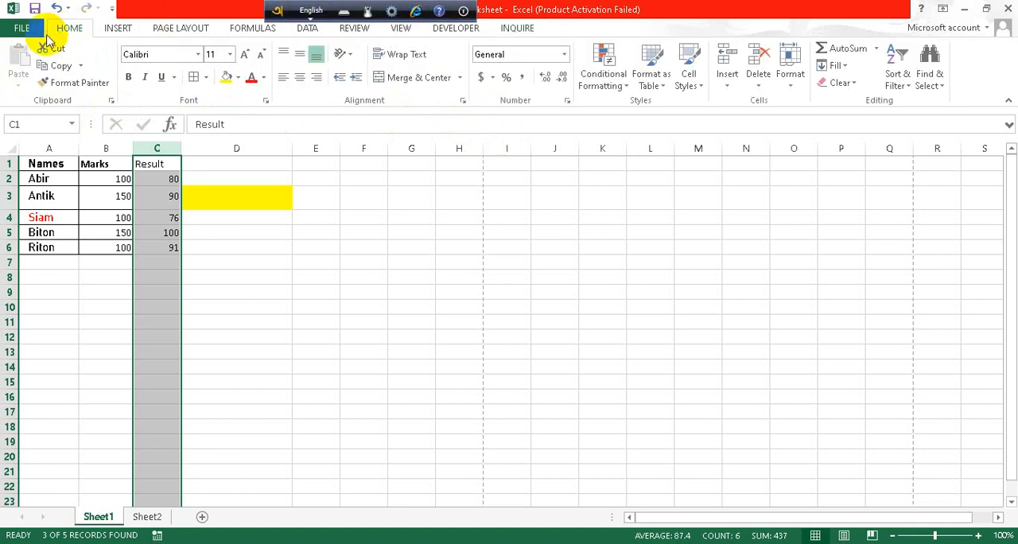
- View the workbook info, the print preview and the General and Language pages of Excel Options without changing anything
left_click(21, 28)
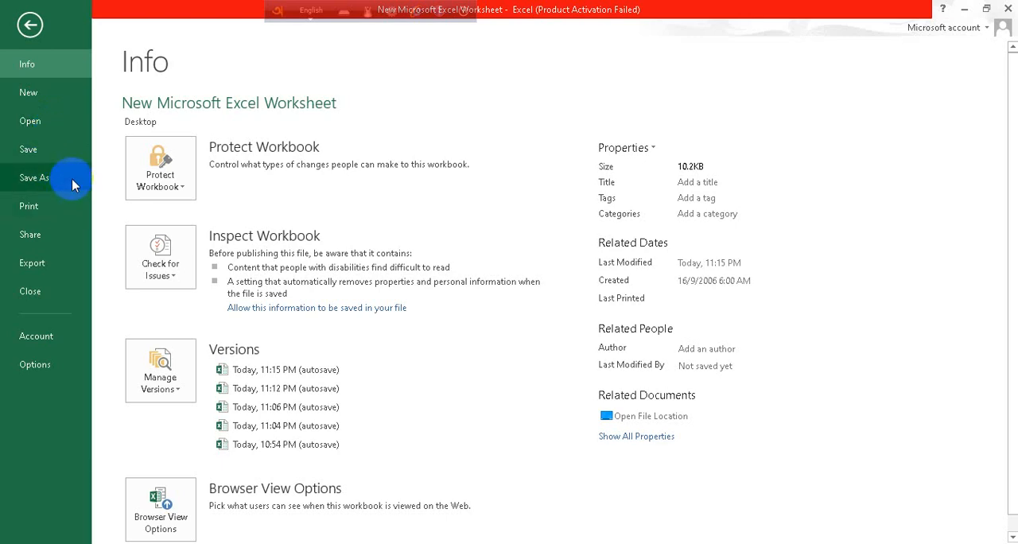
left_click(67, 221)
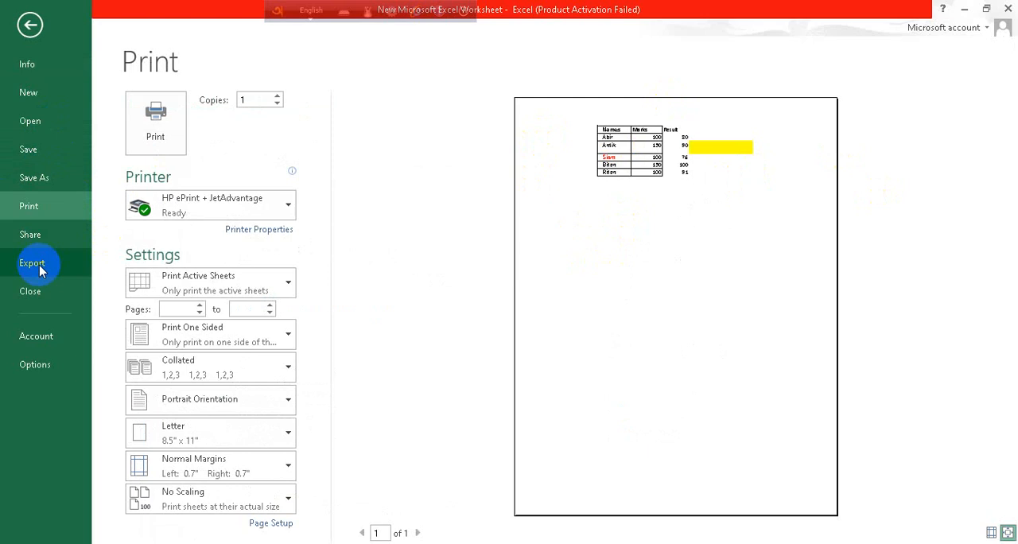
left_click(63, 366)
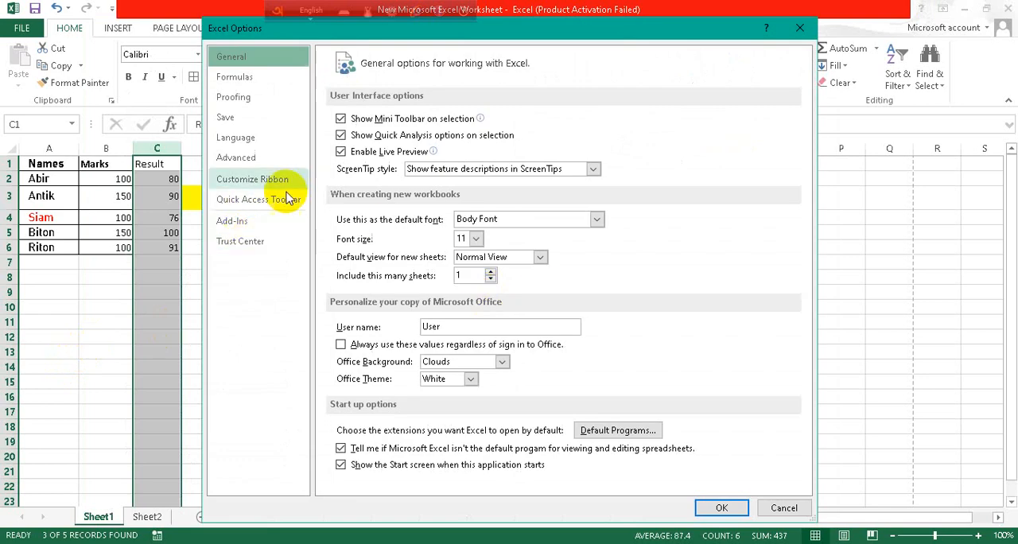
left_click(253, 166)
left_click(256, 138)
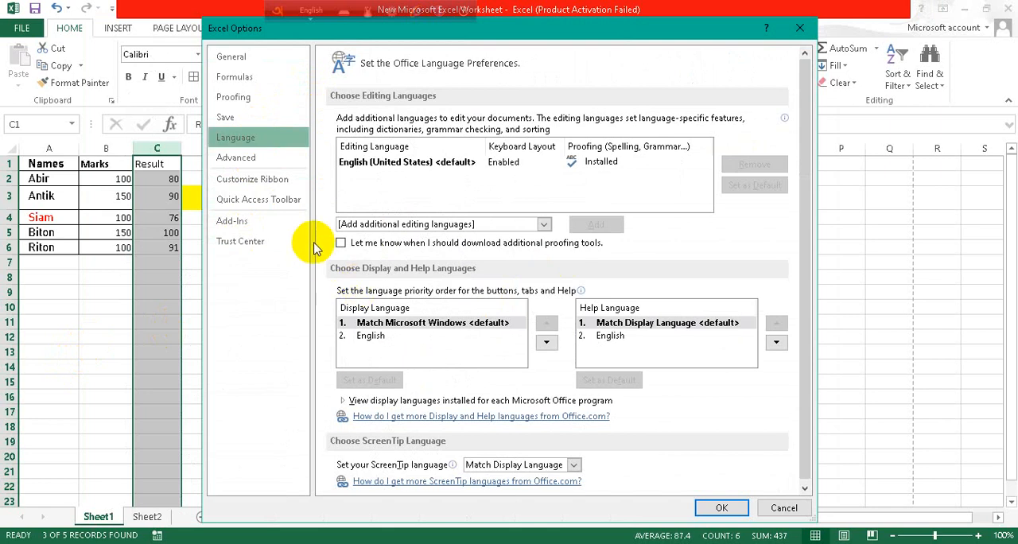
left_click(799, 28)
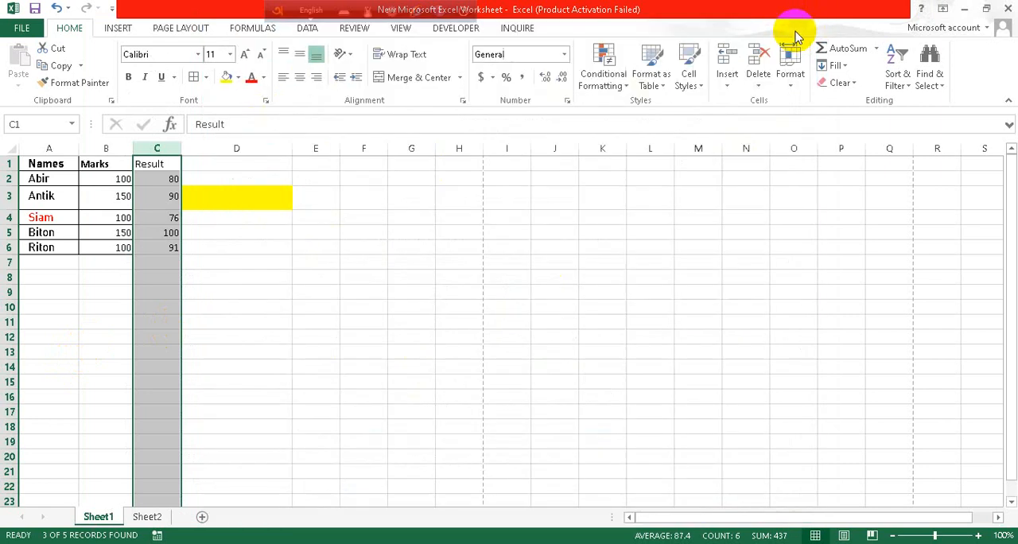